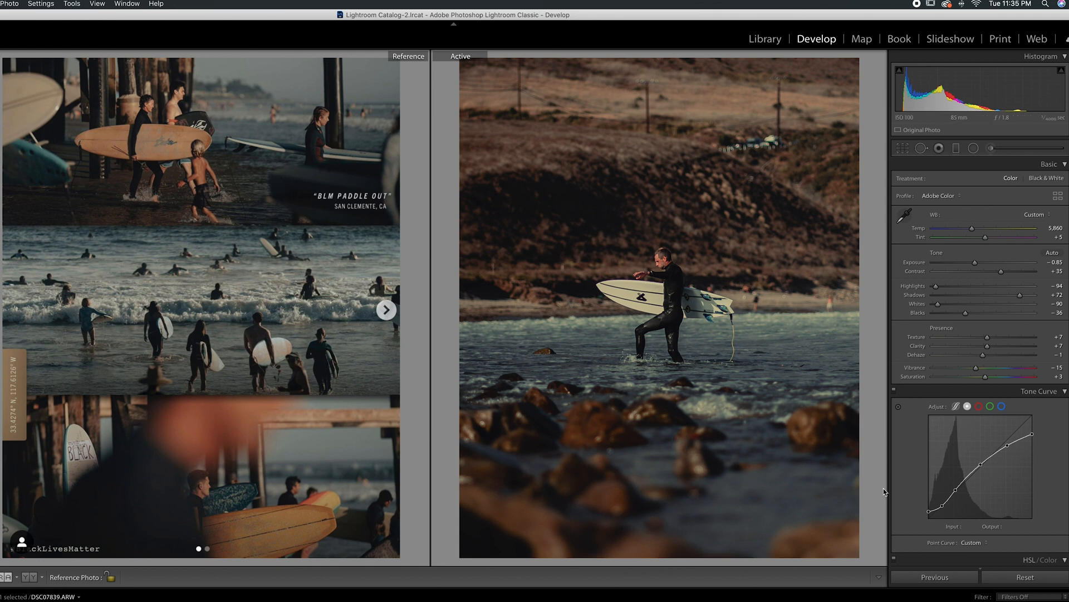
Step: Reset all develop settings on the surfer photo to compare it with the unedited image, and undo each reset
{"action": "left_click", "coordinate": [1041, 577]}
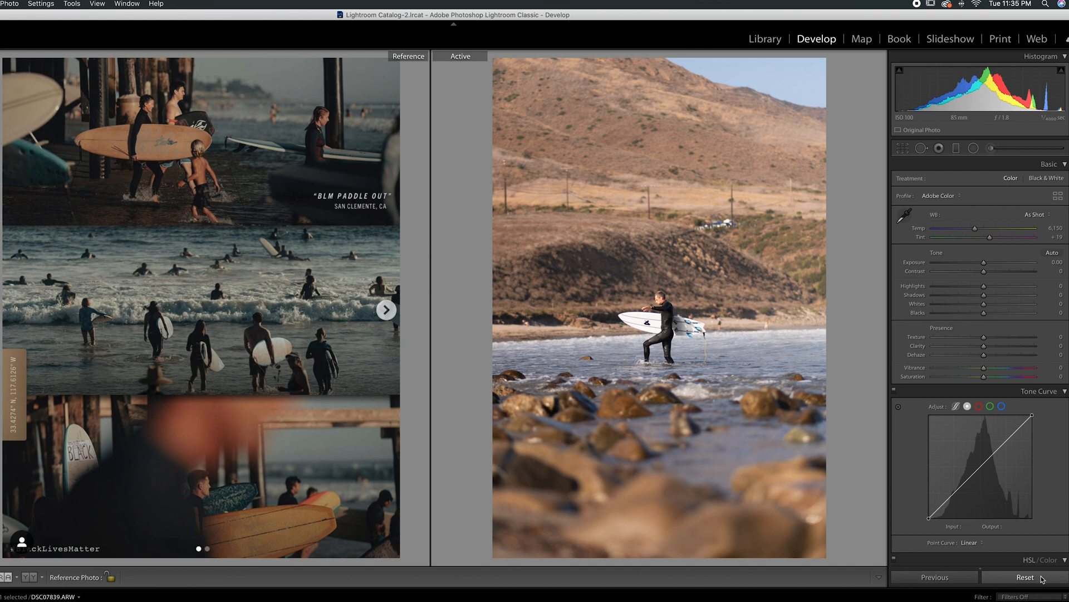
{"action": "key", "text": "super+z"}
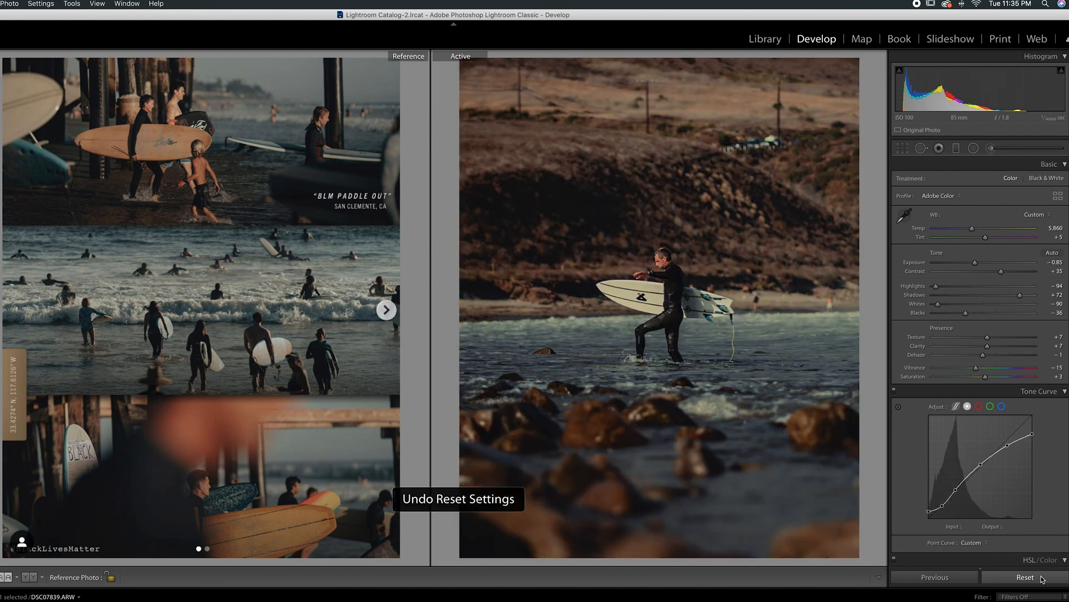
{"action": "left_click", "coordinate": [1042, 577]}
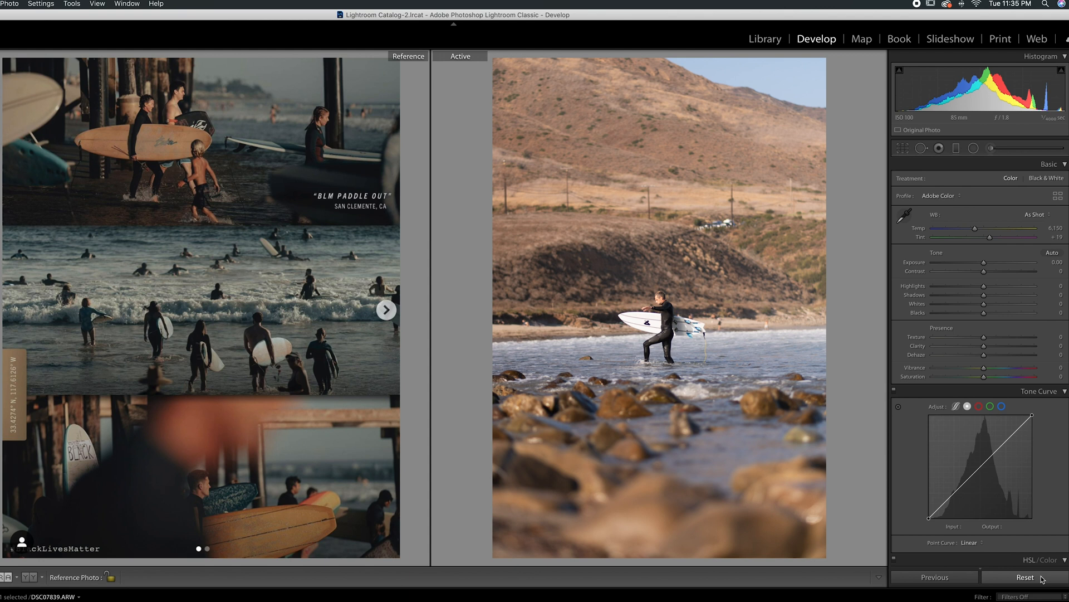
{"action": "key", "text": "super+z"}
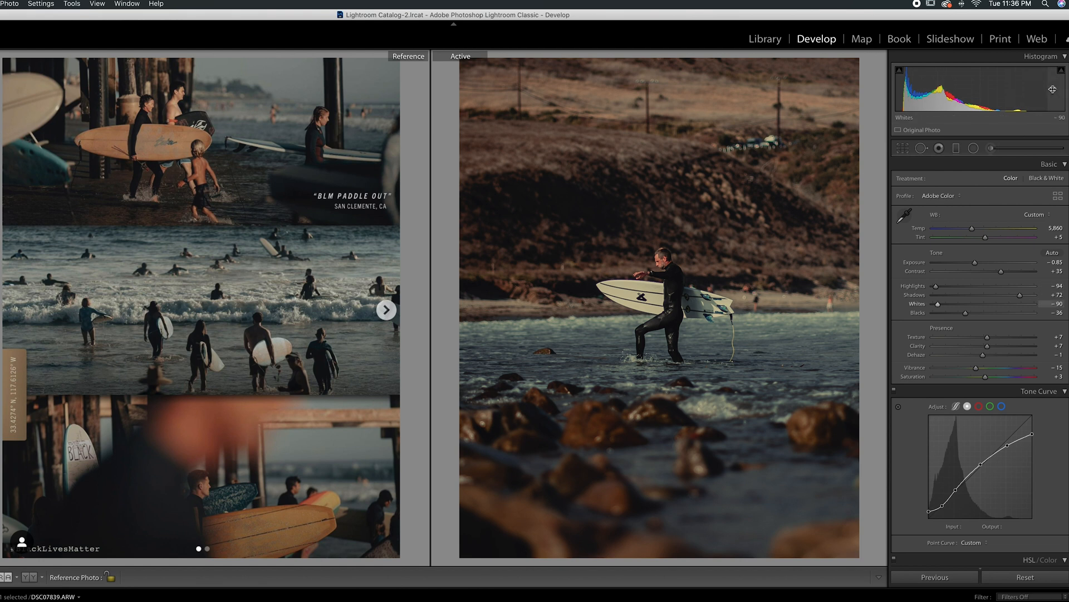
{"action": "left_click", "coordinate": [1024, 577]}
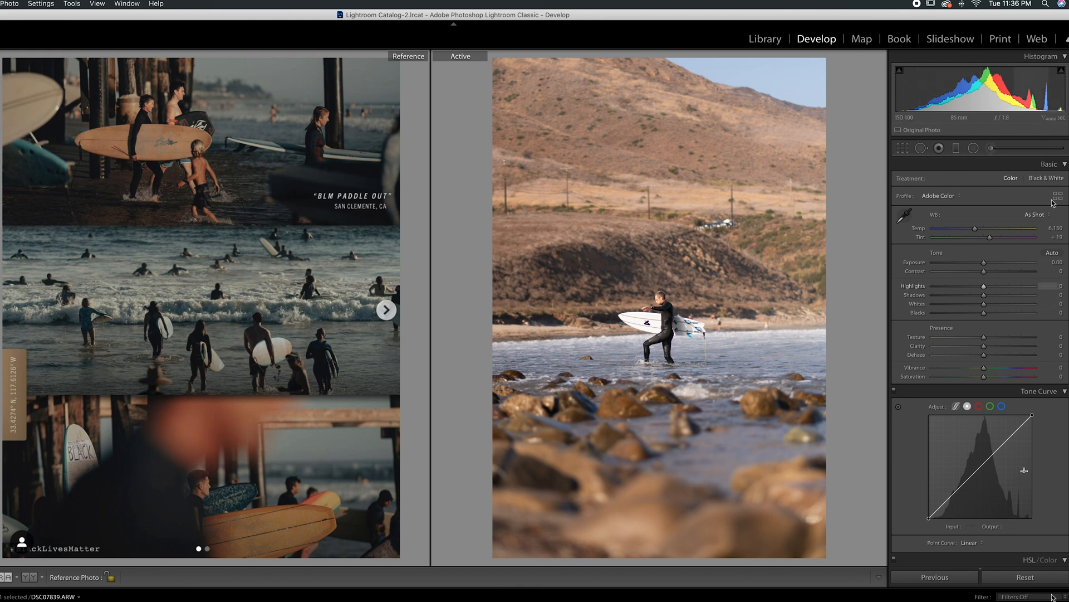
{"action": "key", "text": "super+z"}
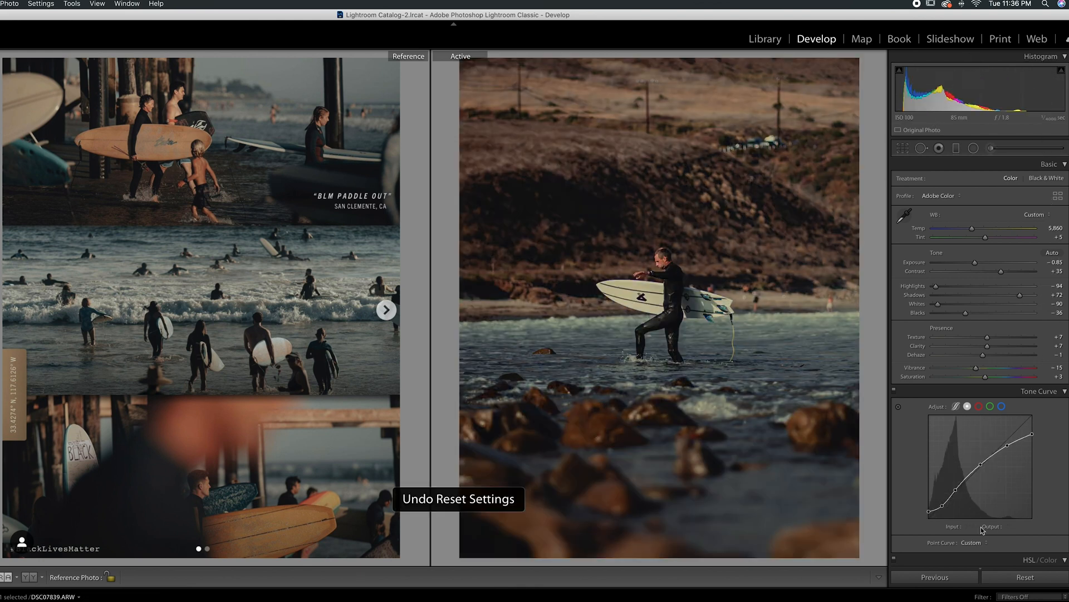
Step: Turn off the Tone Curve and HSL/Color adjustments on the surfer photo
{"action": "left_click", "coordinate": [894, 390]}
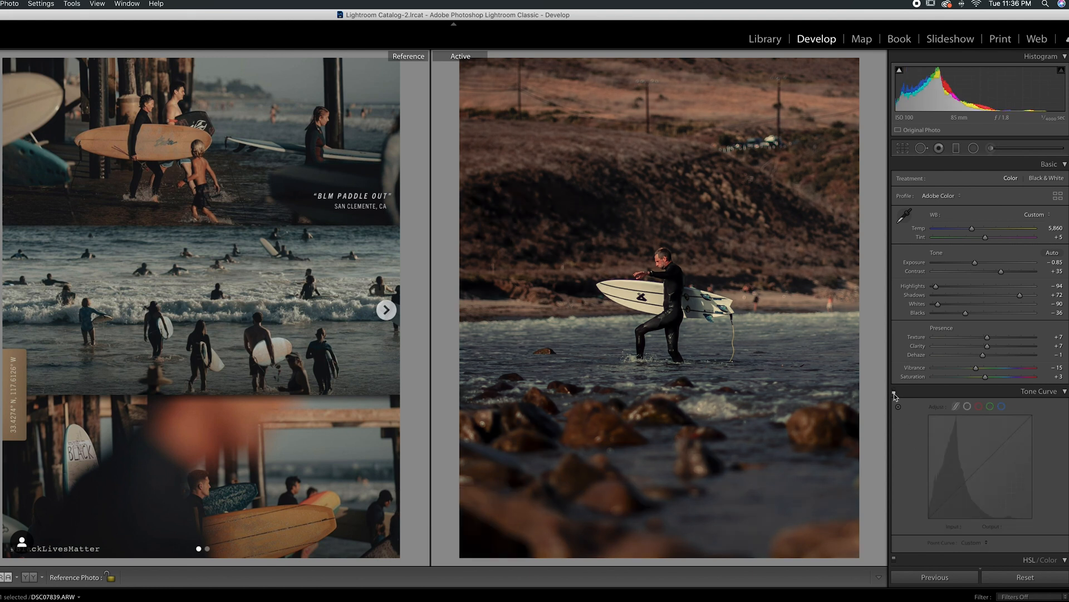
{"action": "scroll", "coordinate": [899, 428], "scroll_direction": "down", "scroll_amount": 5}
{"action": "left_click", "coordinate": [895, 435]}
{"action": "scroll", "coordinate": [894, 439], "scroll_direction": "down", "scroll_amount": 1}
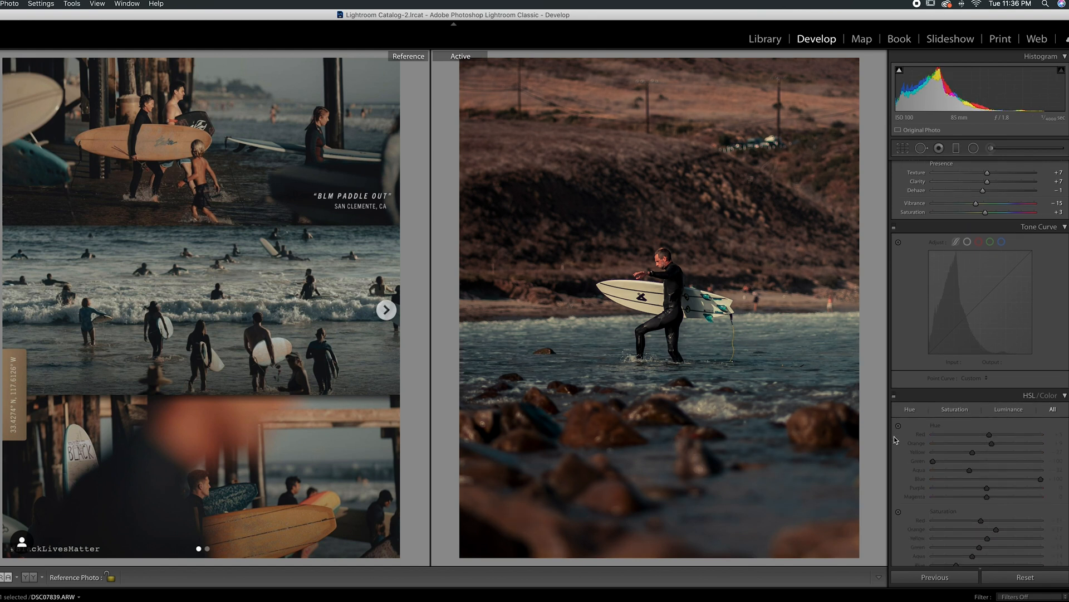
{"action": "scroll", "coordinate": [894, 436], "scroll_direction": "down", "scroll_amount": 1}
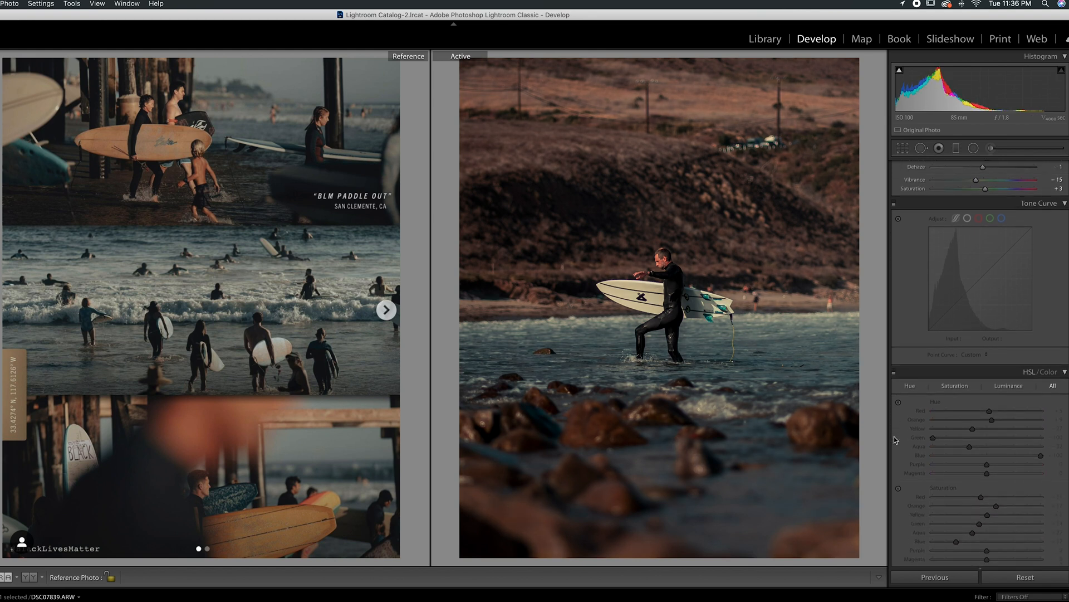
Step: Turn off the Split Toning and Calibration adjustments so that the basic edits can be judged alone
{"action": "scroll", "coordinate": [894, 437], "scroll_direction": "down", "scroll_amount": 10}
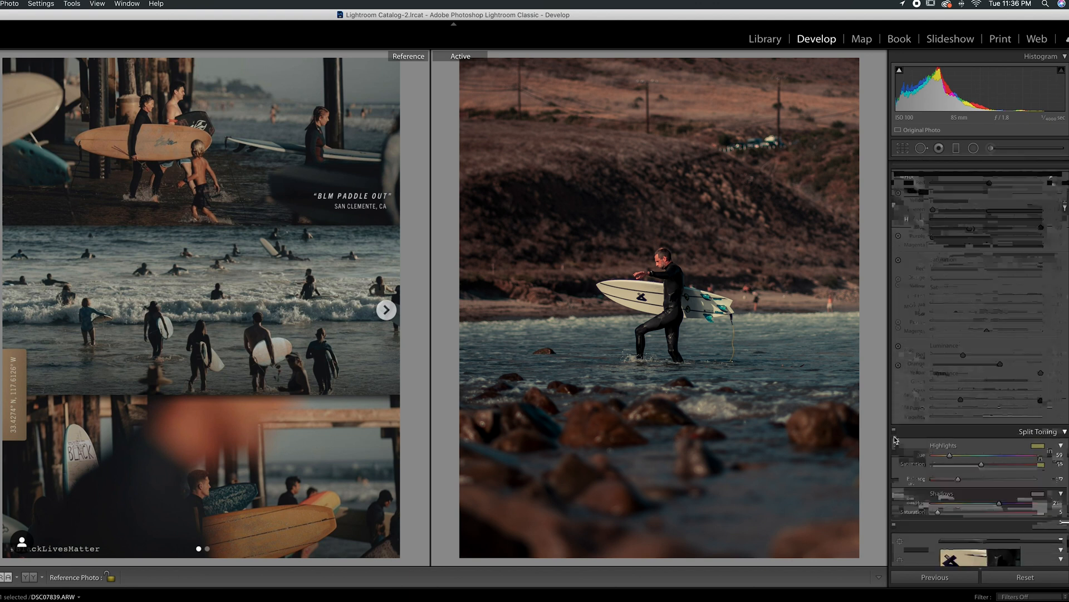
{"action": "scroll", "coordinate": [895, 440], "scroll_direction": "down", "scroll_amount": 1}
{"action": "left_click", "coordinate": [894, 393]}
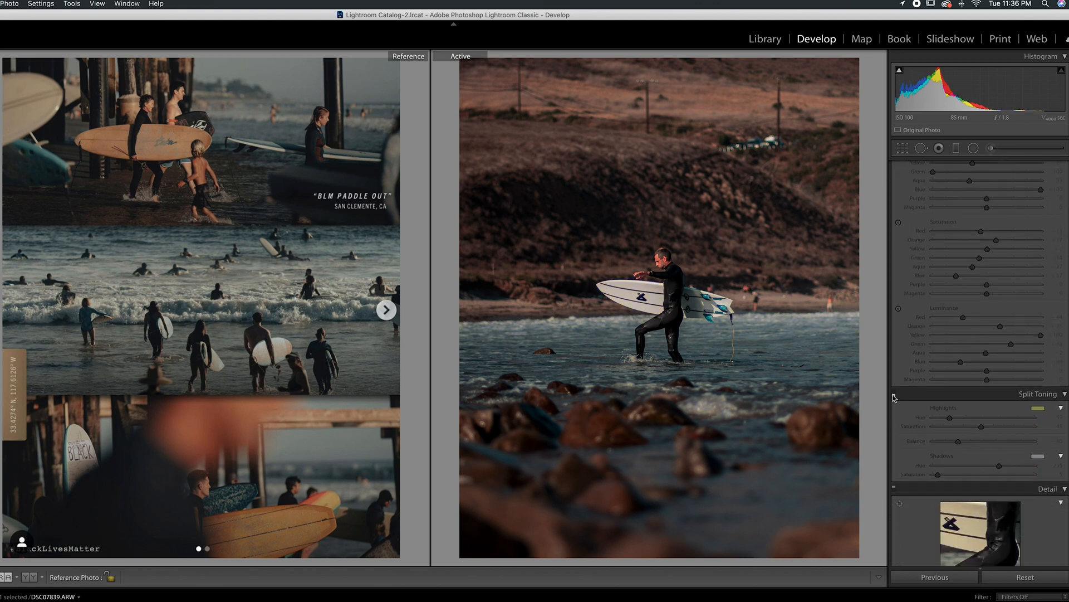
{"action": "scroll", "coordinate": [894, 429], "scroll_direction": "down", "scroll_amount": 8}
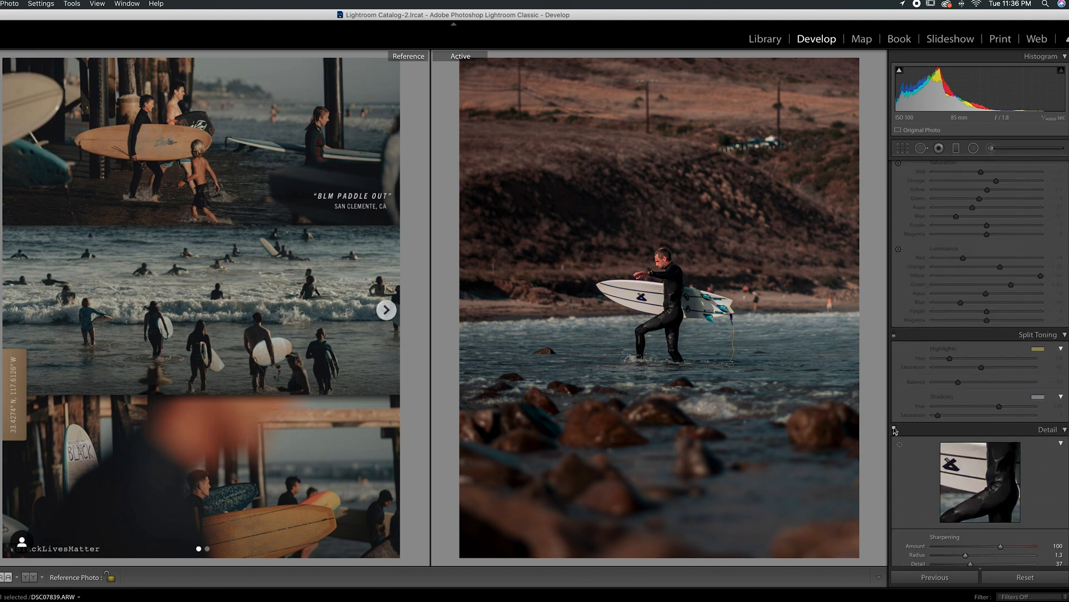
{"action": "scroll", "coordinate": [895, 431], "scroll_direction": "down", "scroll_amount": 15}
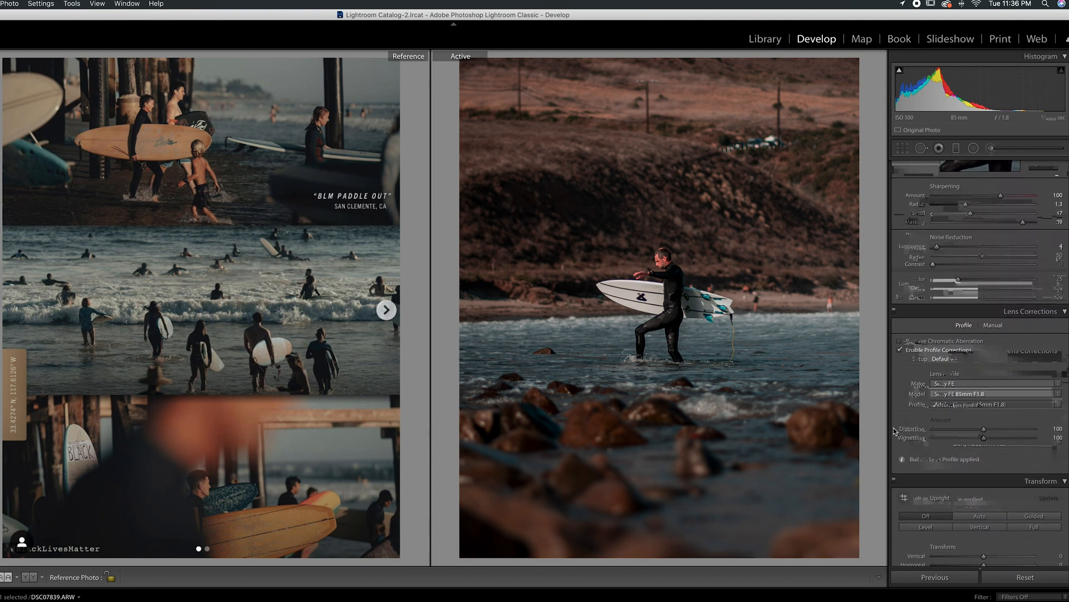
{"action": "scroll", "coordinate": [894, 429], "scroll_direction": "down", "scroll_amount": 6}
{"action": "left_click", "coordinate": [894, 418]}
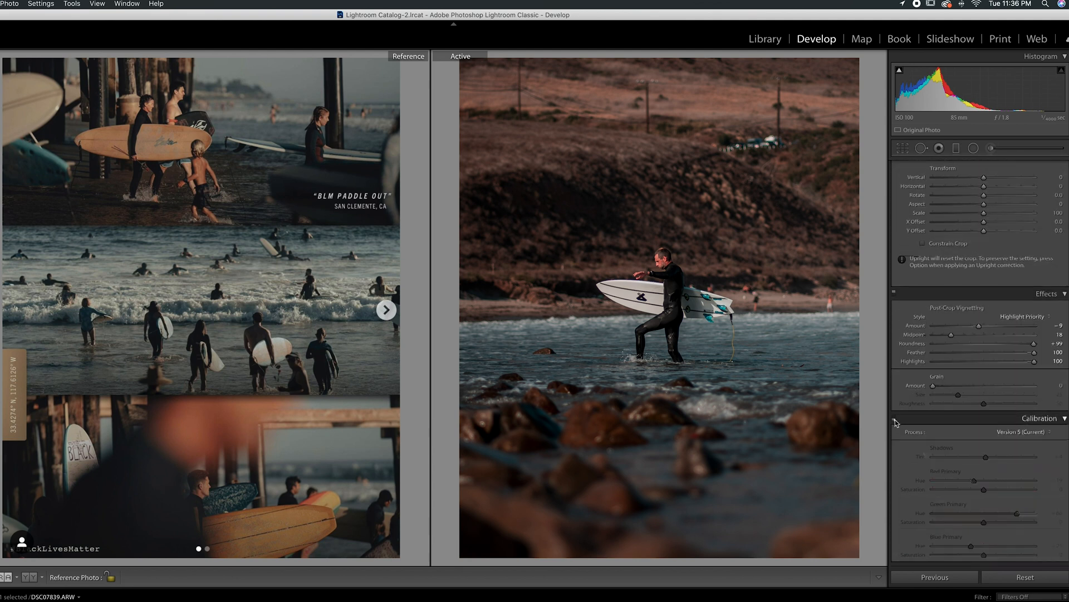
Step: Reset Contrast and Exposure to 0 to compare the look, and undo these changes
{"action": "scroll", "coordinate": [896, 422], "scroll_direction": "up", "scroll_amount": 20}
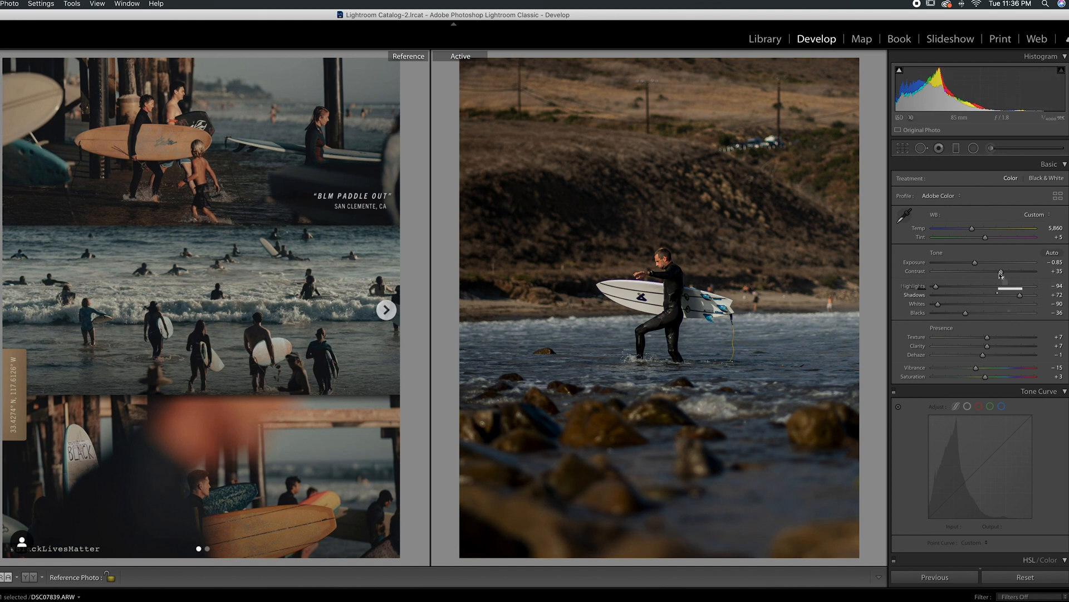
{"action": "left_click_drag", "start_coordinate": [1001, 271], "coordinate": [985, 280]}
{"action": "double_click", "coordinate": [985, 272]}
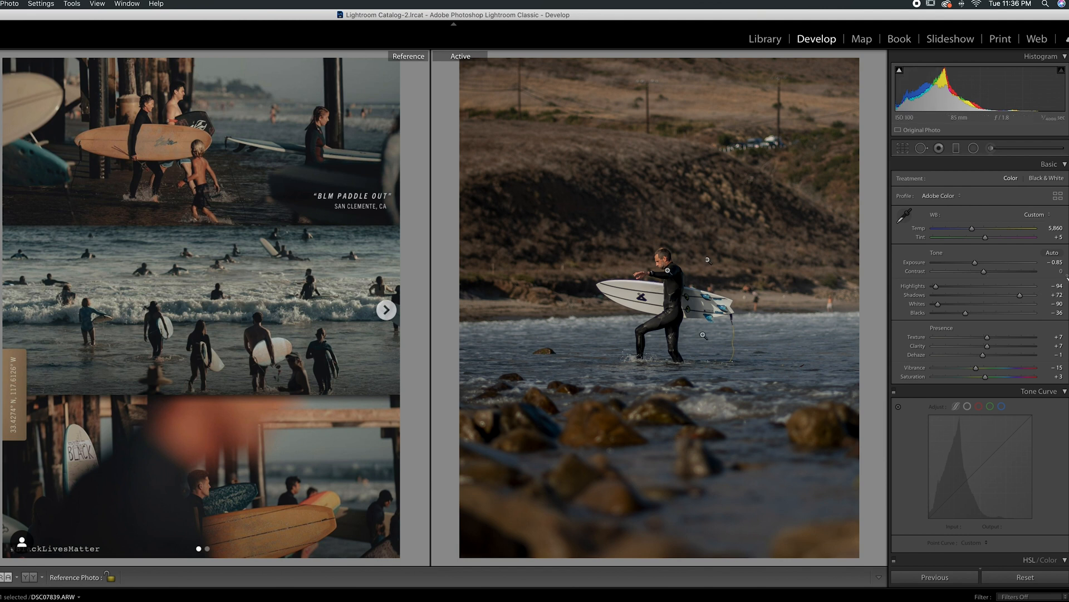
{"action": "double_click", "coordinate": [973, 263]}
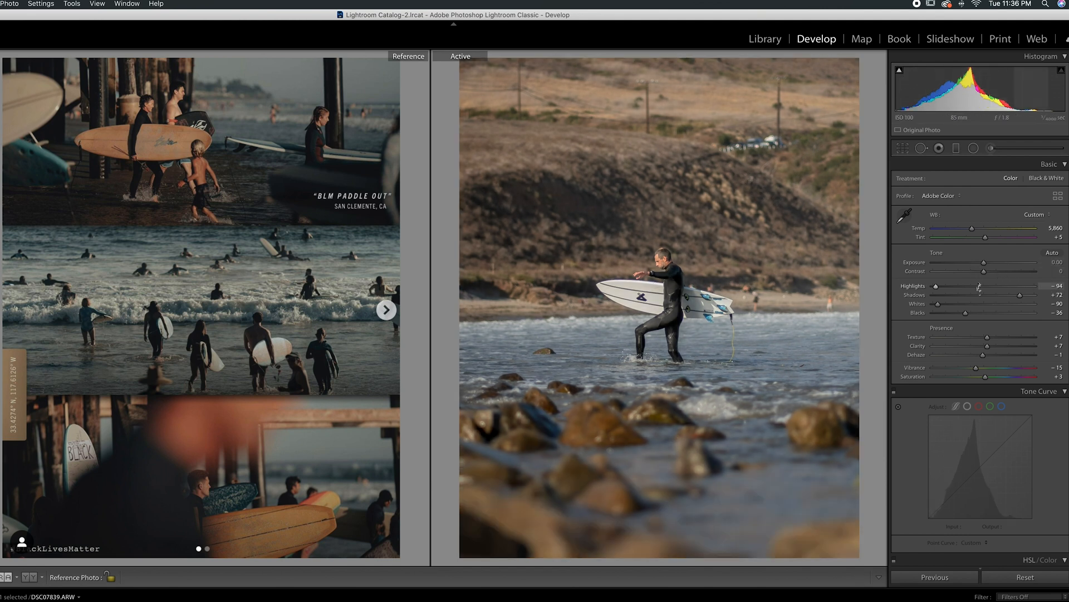
{"action": "key", "text": "super+z"}
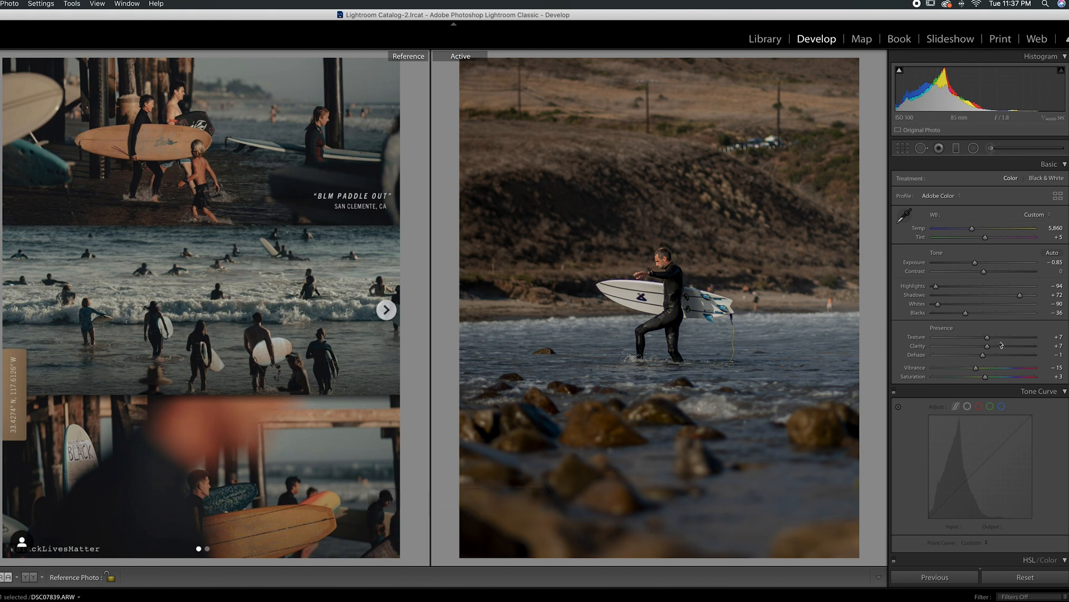
{"action": "key", "text": "super+z"}
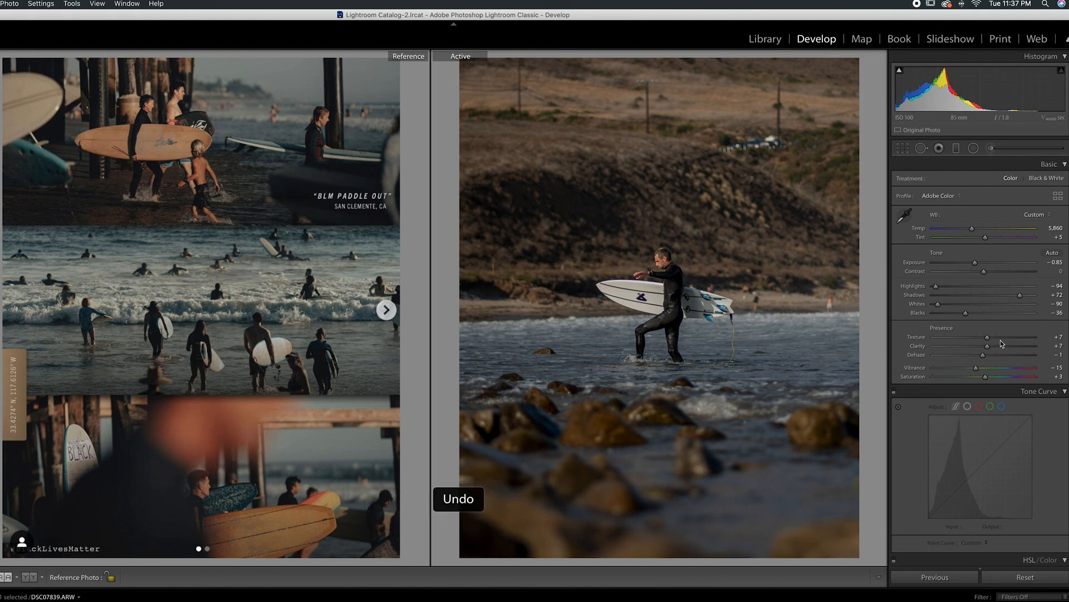
{"action": "key", "text": "super+z"}
{"action": "key", "text": "super+z"}
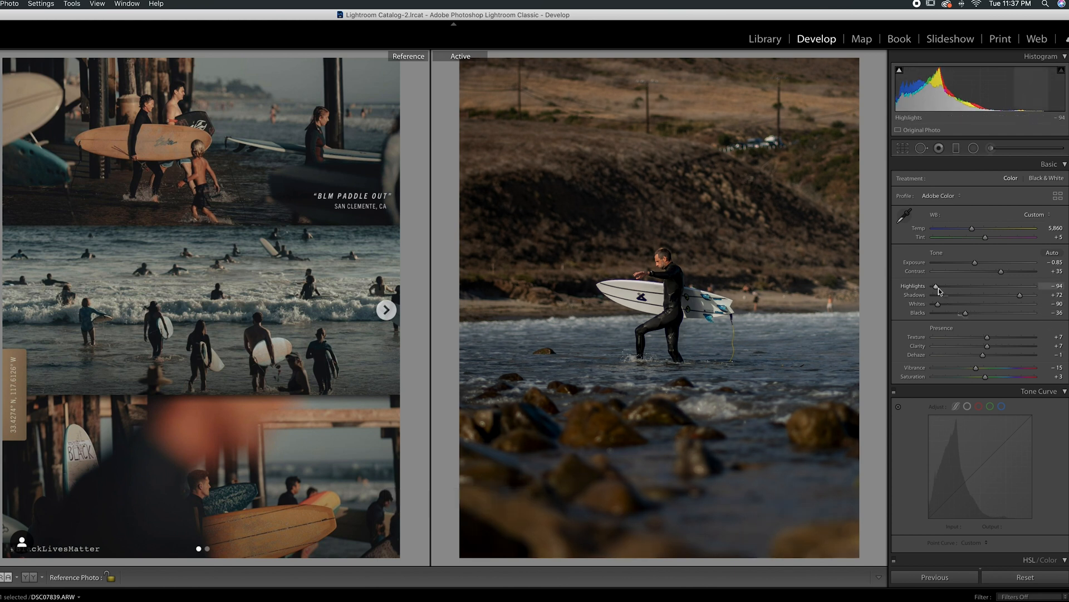
Step: Reset Shadows and Blacks to 0 one at a time to compare the look, undoing each reset
{"action": "double_click", "coordinate": [1020, 296]}
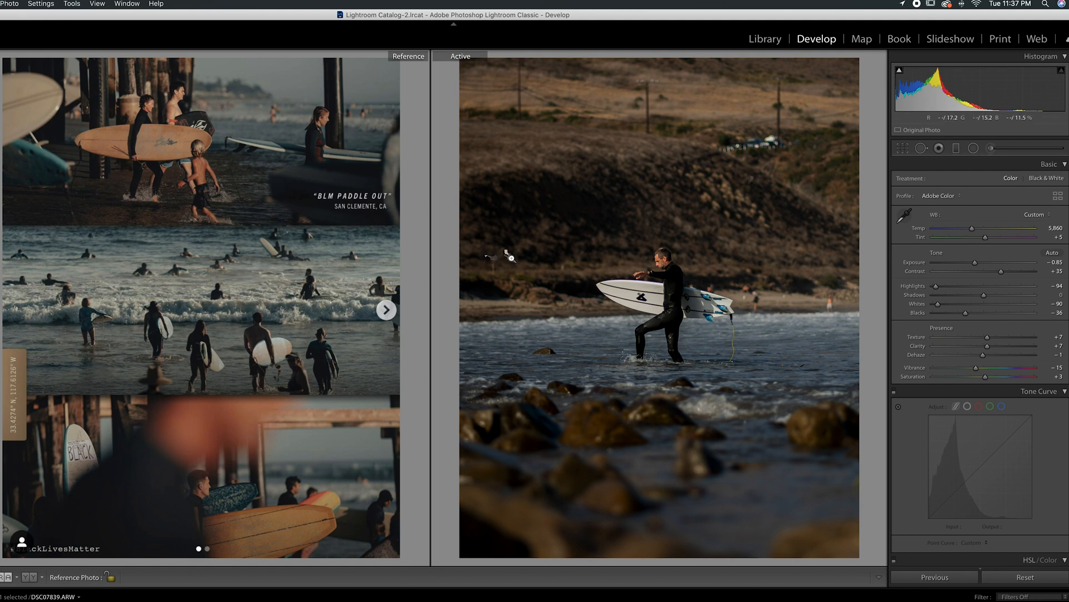
{"action": "key", "text": "super+z"}
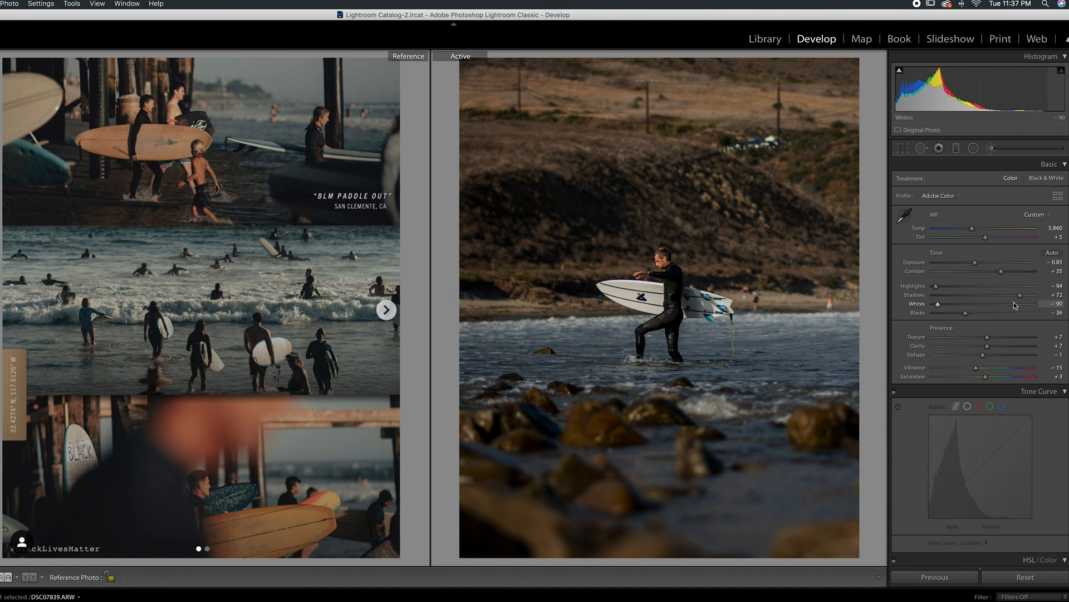
{"action": "double_click", "coordinate": [967, 313]}
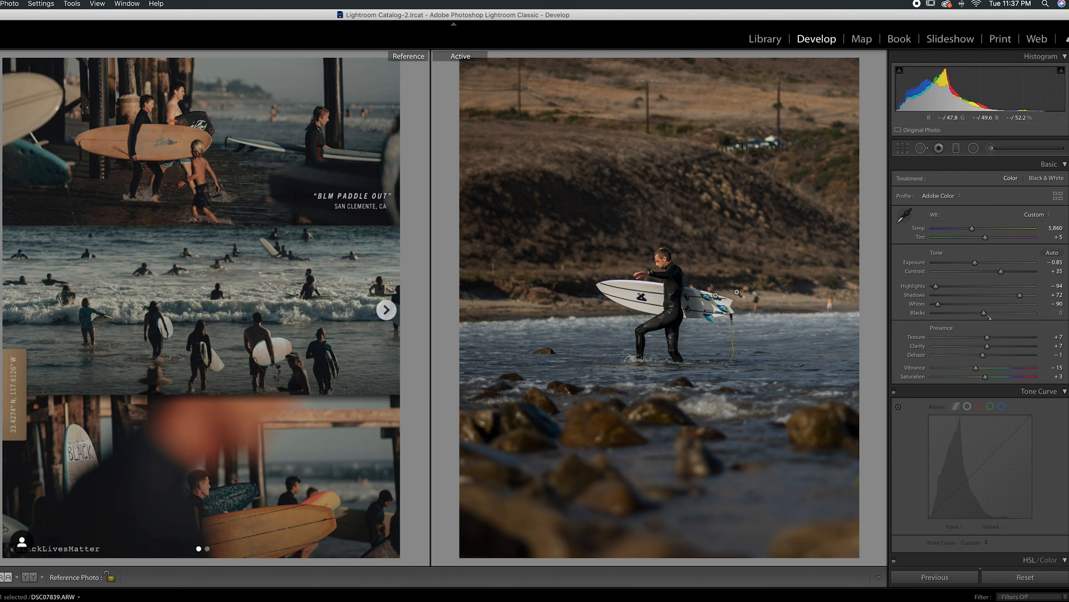
{"action": "key", "text": "super+z"}
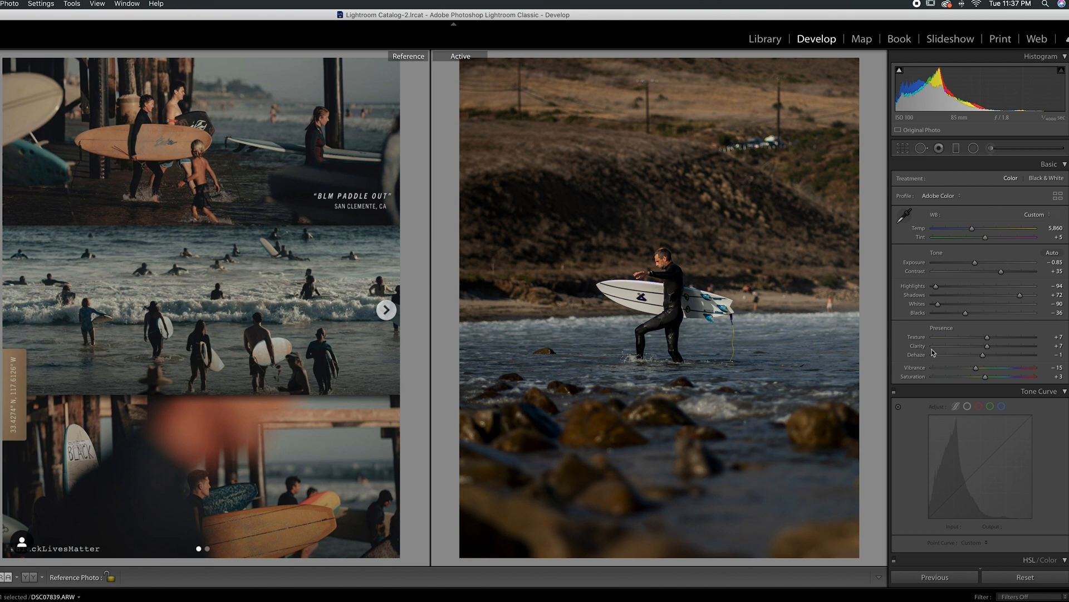
Step: Turn the Tone Curve adjustments on and remove the points from the red channel curve
{"action": "scroll", "coordinate": [979, 496], "scroll_direction": "down", "scroll_amount": 1}
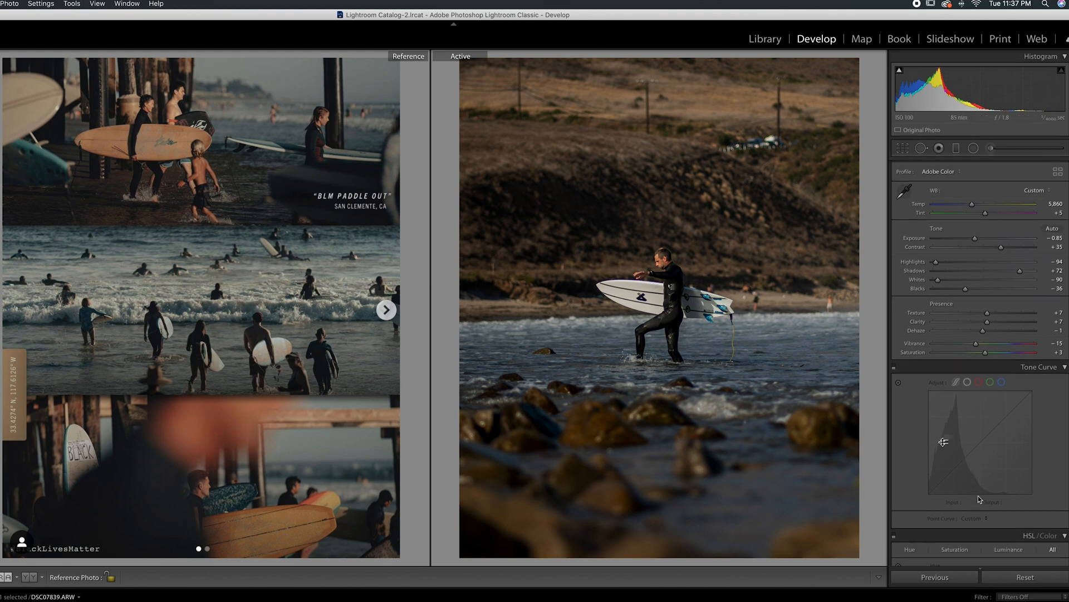
{"action": "left_click", "coordinate": [894, 362]}
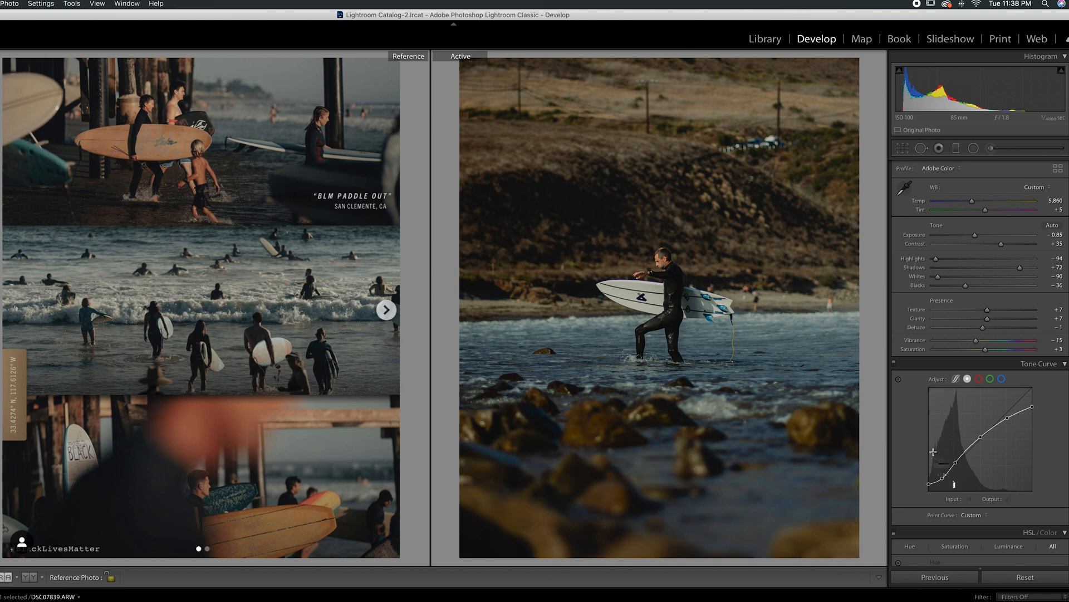
{"action": "left_click", "coordinate": [980, 381]}
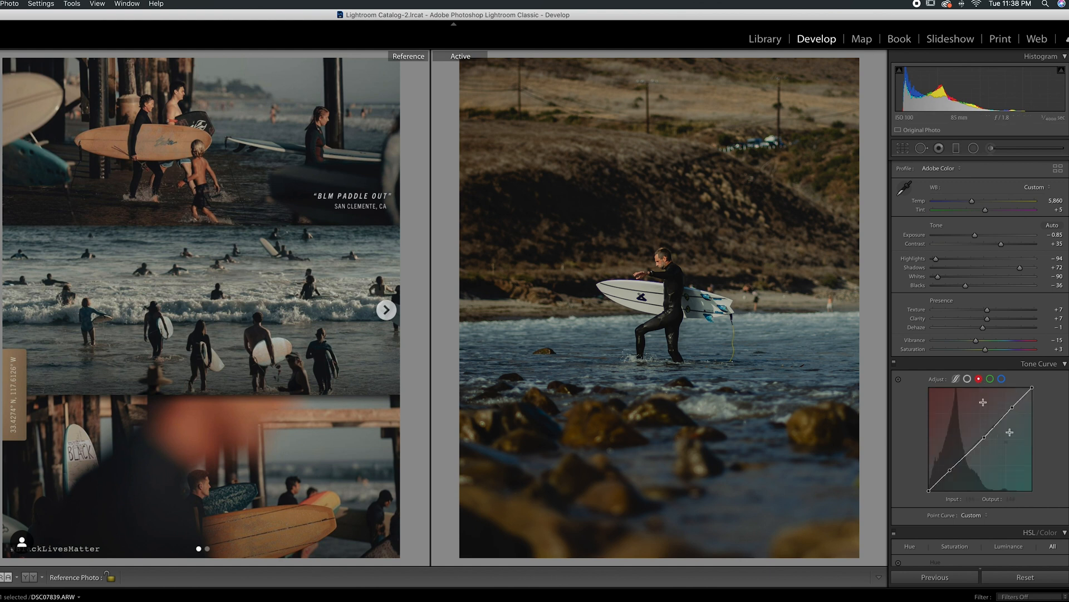
{"action": "double_click", "coordinate": [950, 470]}
{"action": "double_click", "coordinate": [982, 440]}
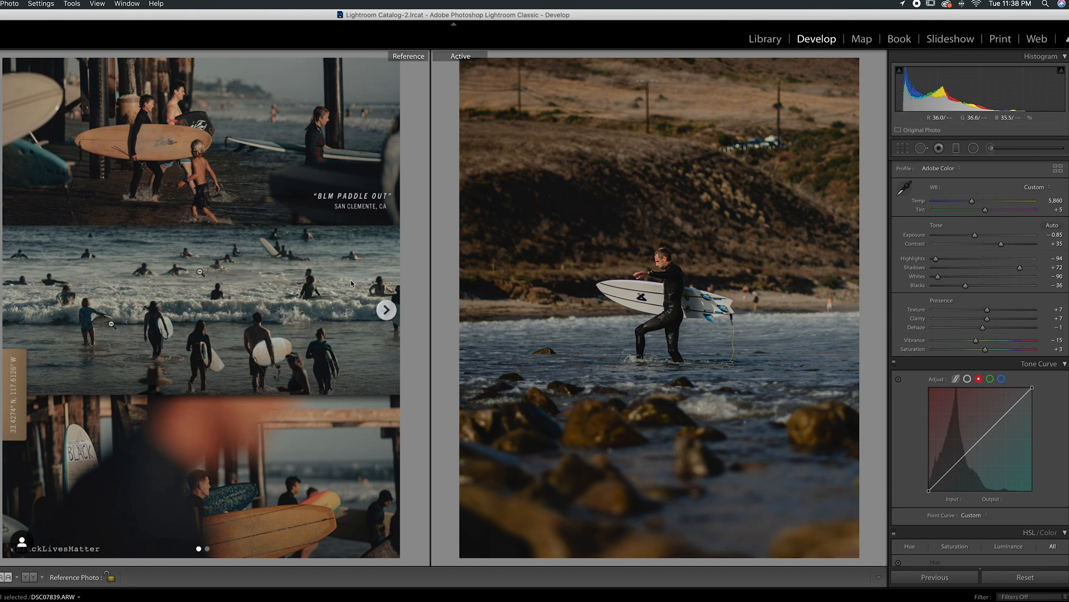
Step: Undo the removal of the red channel curve points and switch the Tone Curve adjustments on again
{"action": "key", "text": "super+z"}
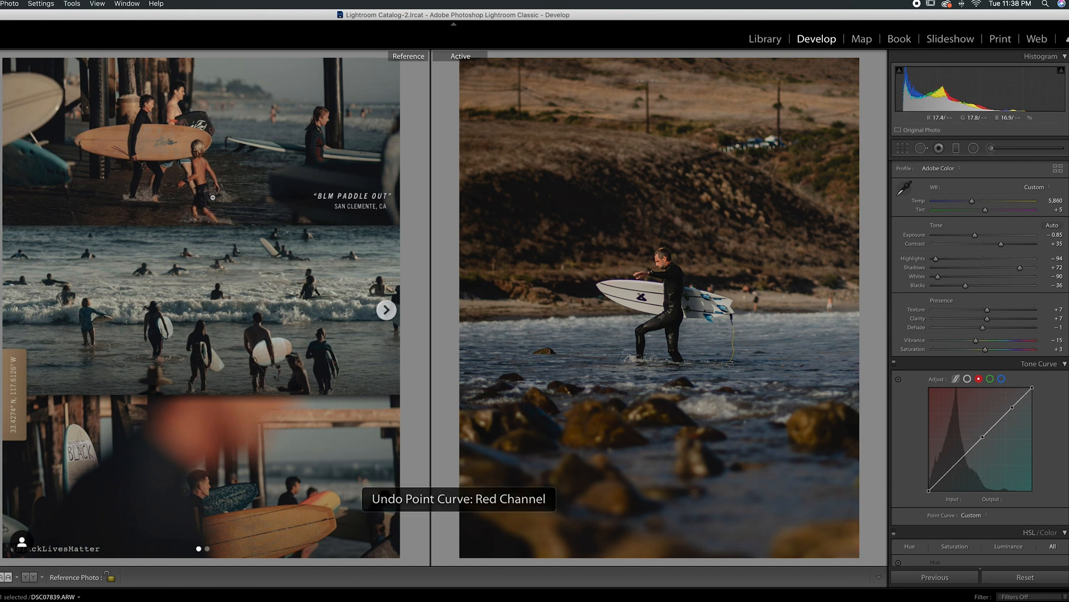
{"action": "key", "text": "super+z"}
{"action": "key", "text": "super+z"}
{"action": "key", "text": "super+z"}
{"action": "key", "text": "super+z"}
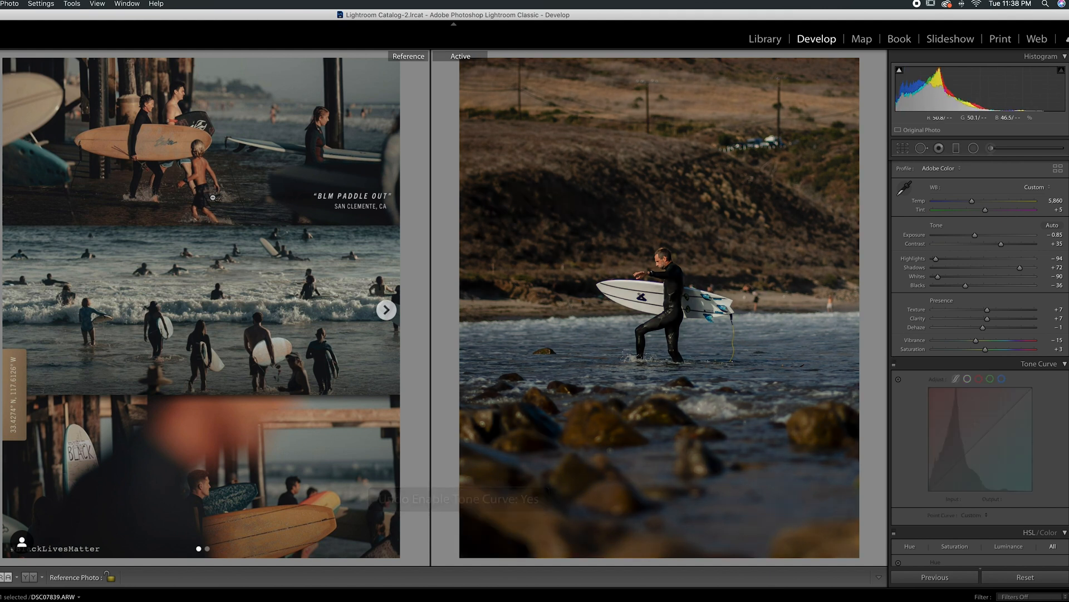
{"action": "left_click", "coordinate": [895, 364]}
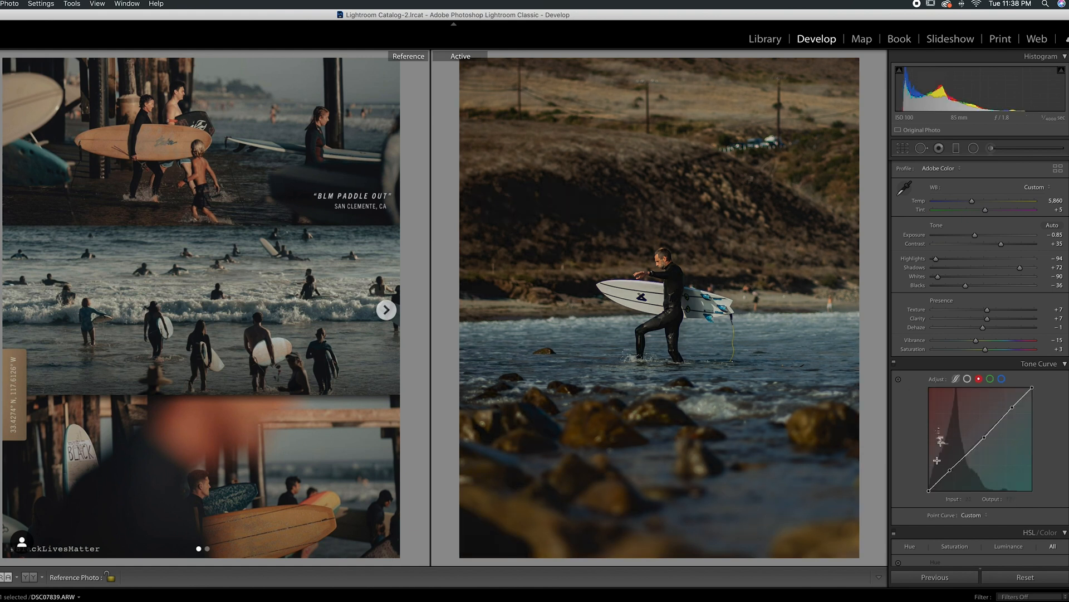
Step: Examine the green and blue channel curves, including the blue curve's highlight and shadow areas
{"action": "left_click", "coordinate": [990, 380]}
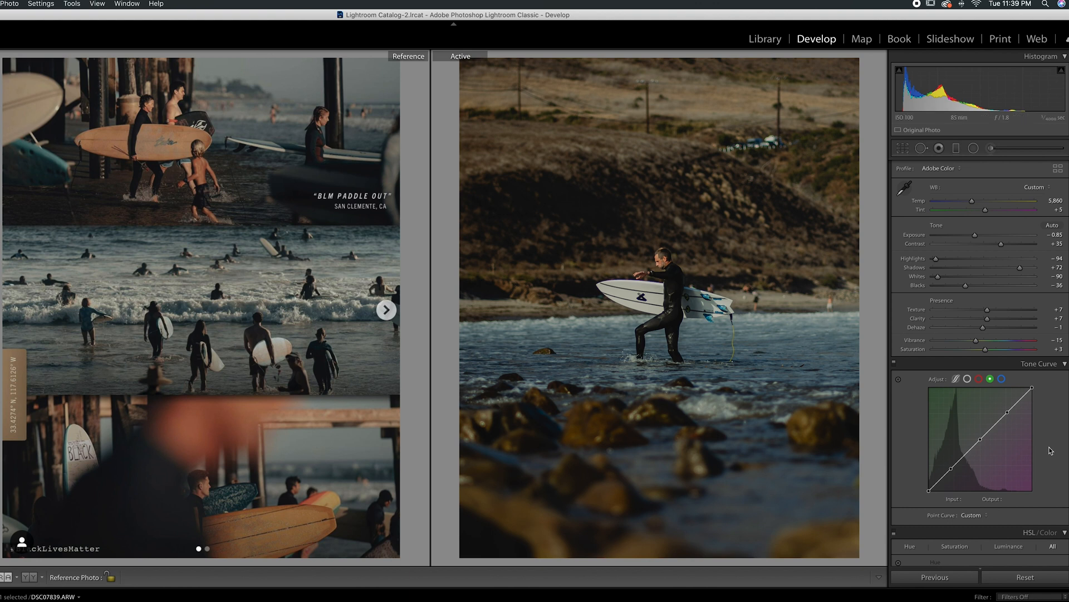
{"action": "left_click", "coordinate": [1002, 379]}
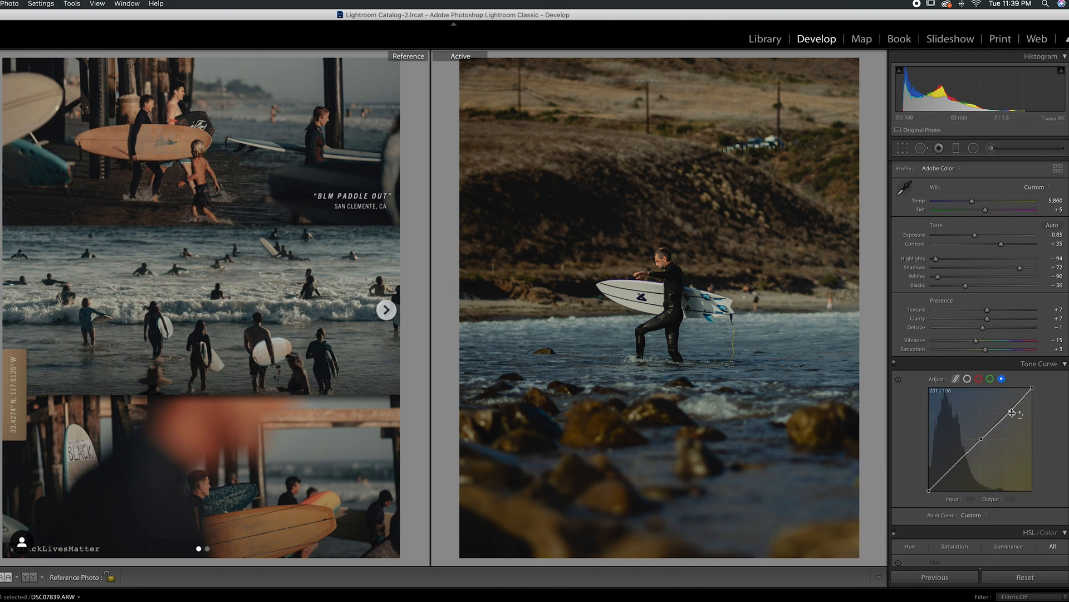
{"action": "left_click", "coordinate": [1011, 411]}
{"action": "left_click", "coordinate": [953, 463]}
Step: Compare the photo without and with the Tone Curve by switching its adjustments off and on again
{"action": "left_click", "coordinate": [894, 363]}
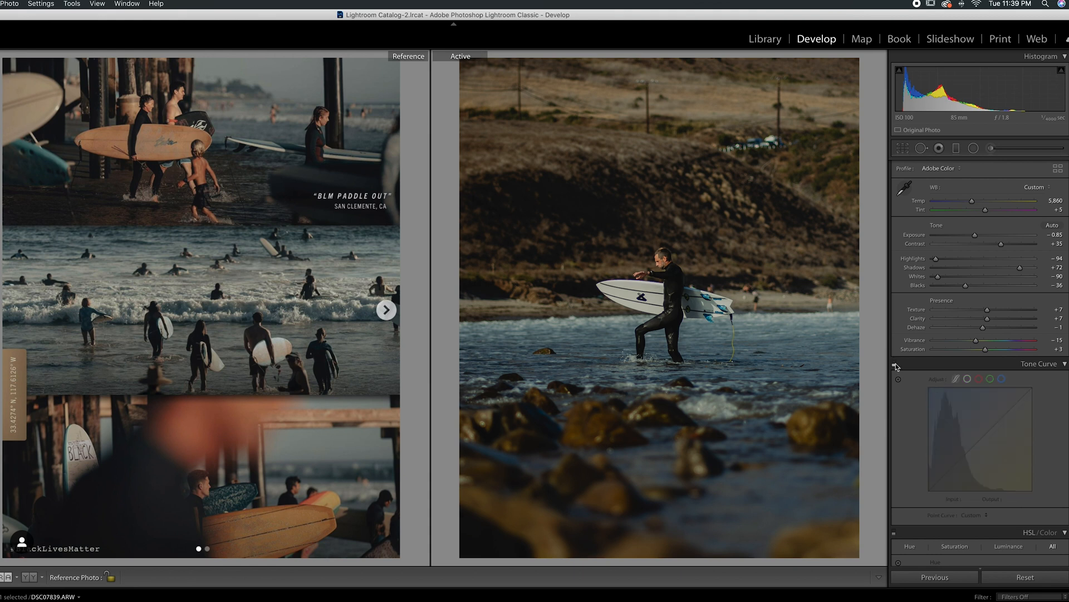
{"action": "left_click", "coordinate": [895, 364]}
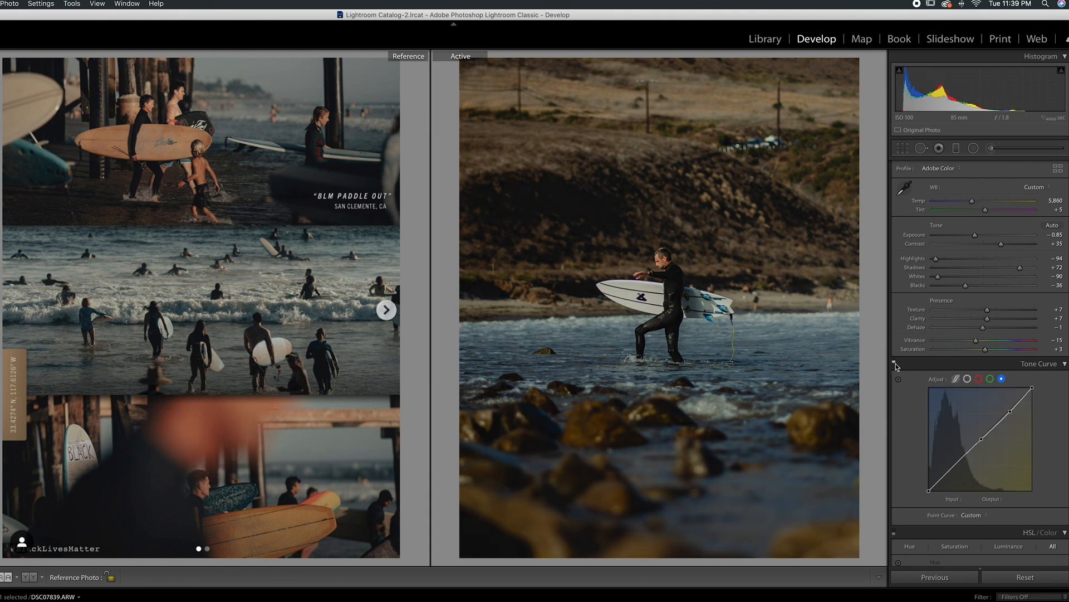
{"action": "scroll", "coordinate": [911, 420], "scroll_direction": "down", "scroll_amount": 4}
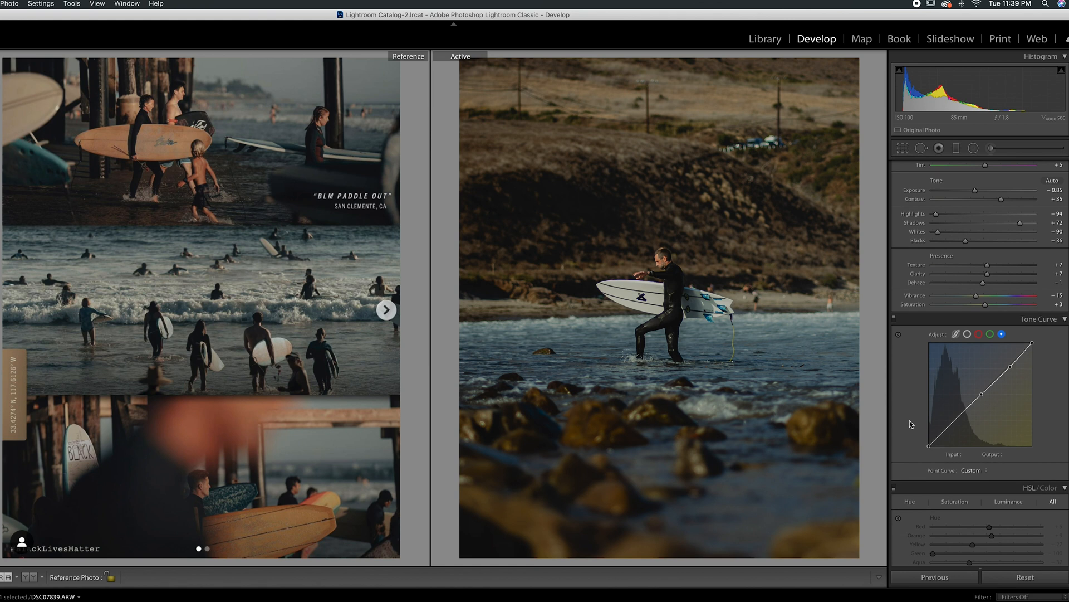
Step: Turn the Calibration adjustments on and test the photo with the Green Primary hue reset, undoing the reset
{"action": "scroll", "coordinate": [910, 420], "scroll_direction": "down", "scroll_amount": 20}
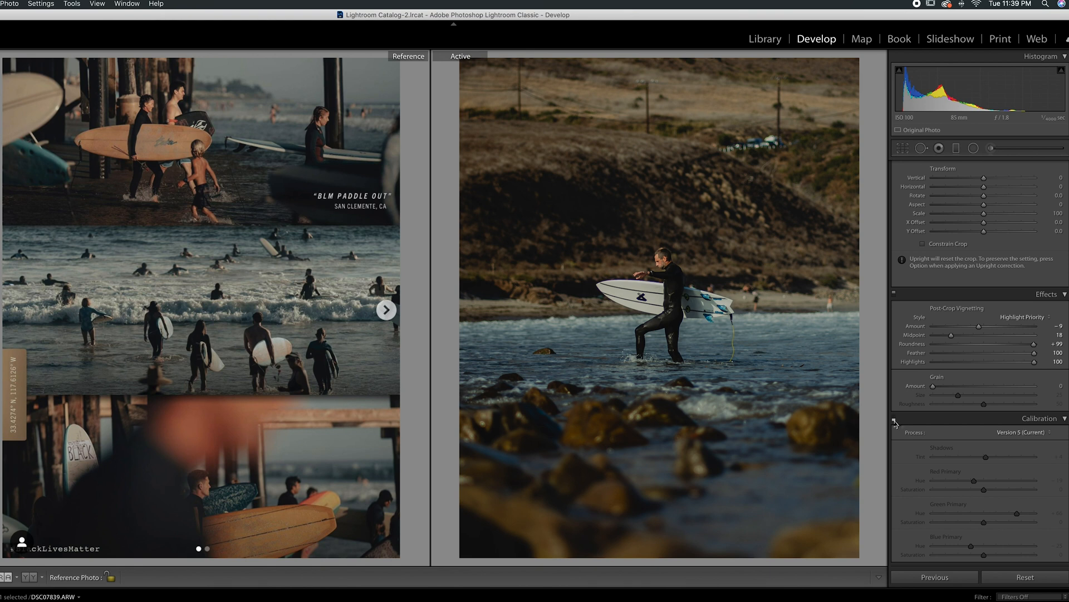
{"action": "left_click", "coordinate": [894, 419]}
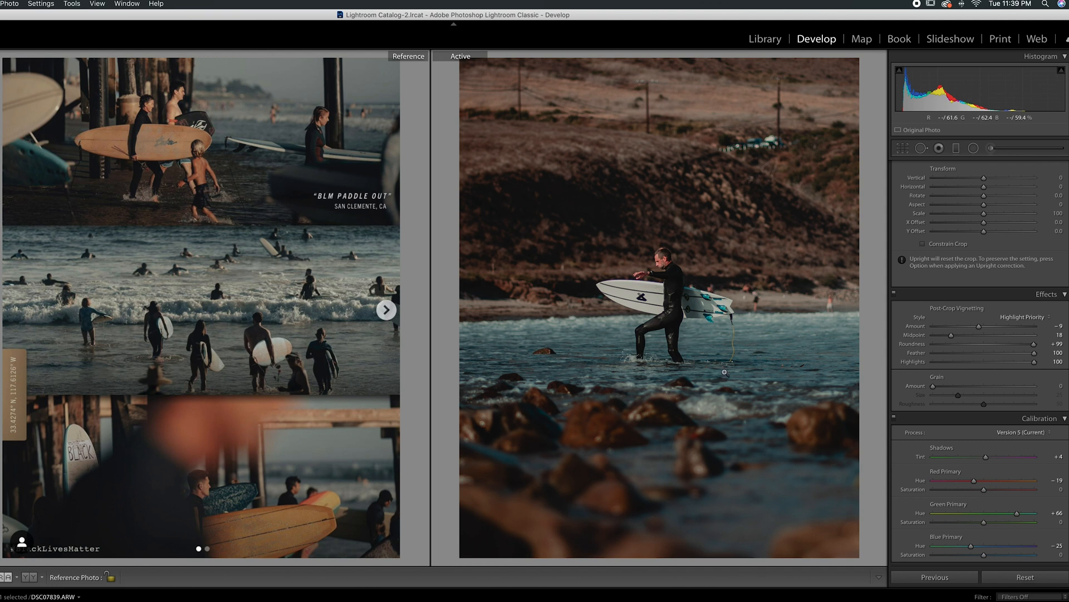
{"action": "double_click", "coordinate": [1017, 513]}
{"action": "key", "text": "super+z"}
Step: Turn the HSL adjustments on for the surfer photo
{"action": "scroll", "coordinate": [1007, 463], "scroll_direction": "up", "scroll_amount": 15}
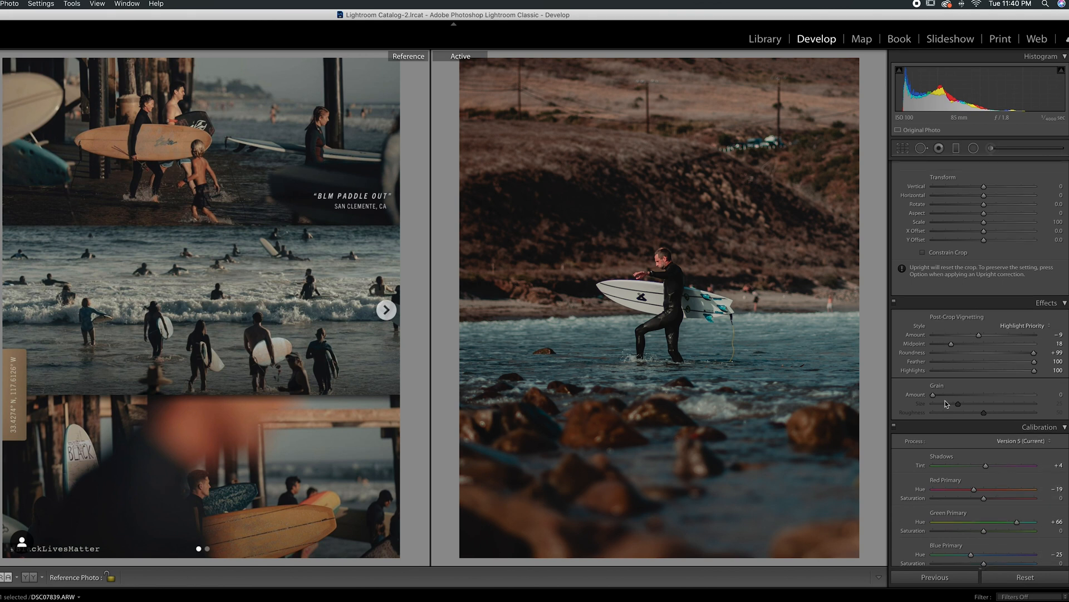
{"action": "scroll", "coordinate": [945, 404], "scroll_direction": "up", "scroll_amount": 10}
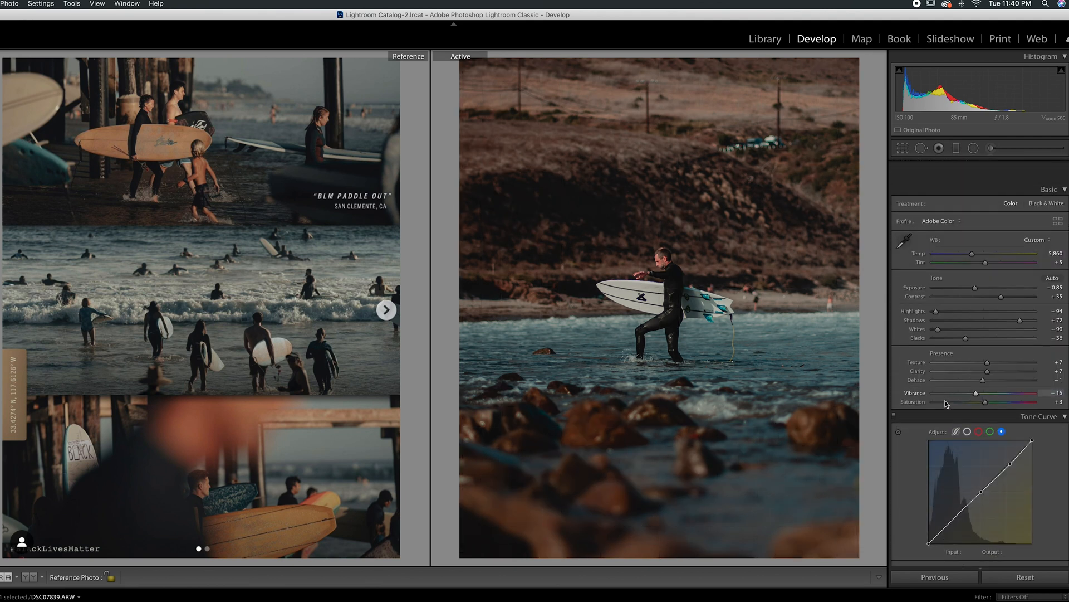
{"action": "scroll", "coordinate": [945, 403], "scroll_direction": "down", "scroll_amount": 8}
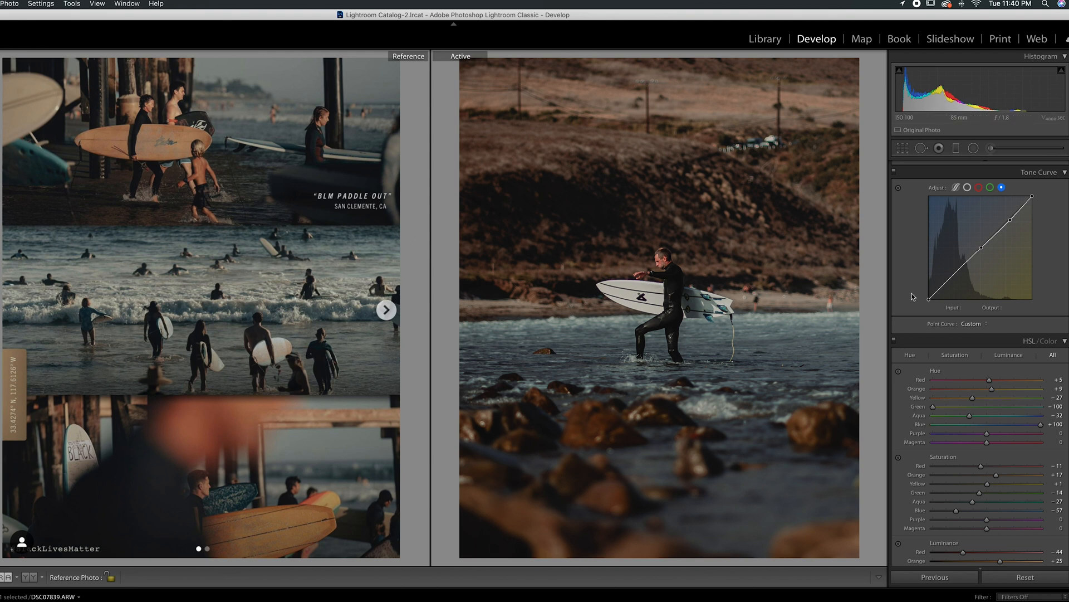
Step: Raise the lower shadow point of the main RGB tone curve to input 32, output 35
{"action": "scroll", "coordinate": [936, 272], "scroll_direction": "up", "scroll_amount": 2}
{"action": "scroll", "coordinate": [937, 272], "scroll_direction": "up", "scroll_amount": 1}
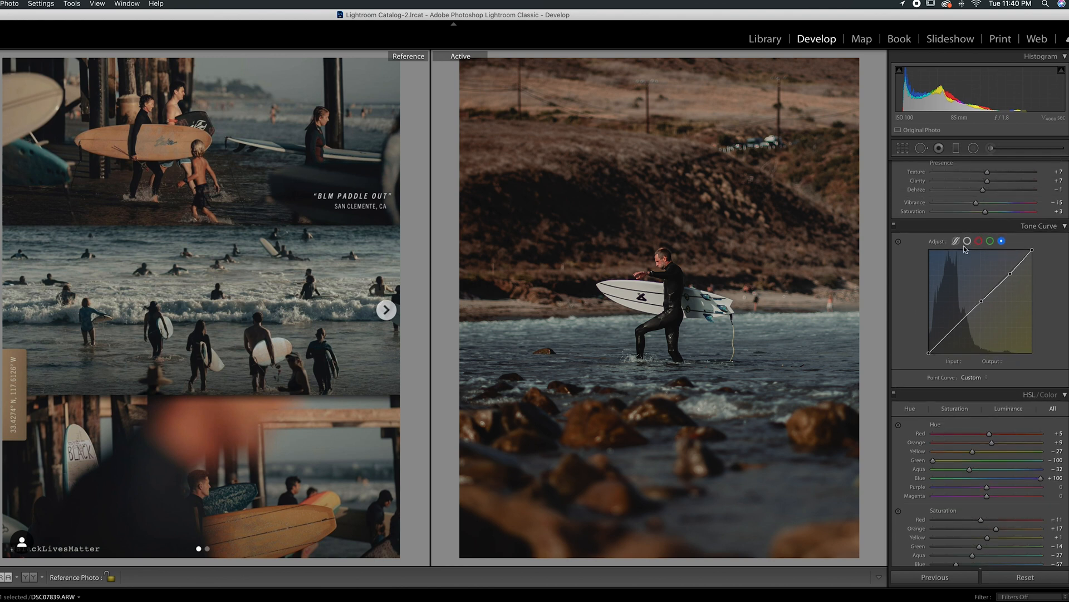
{"action": "left_click", "coordinate": [967, 241]}
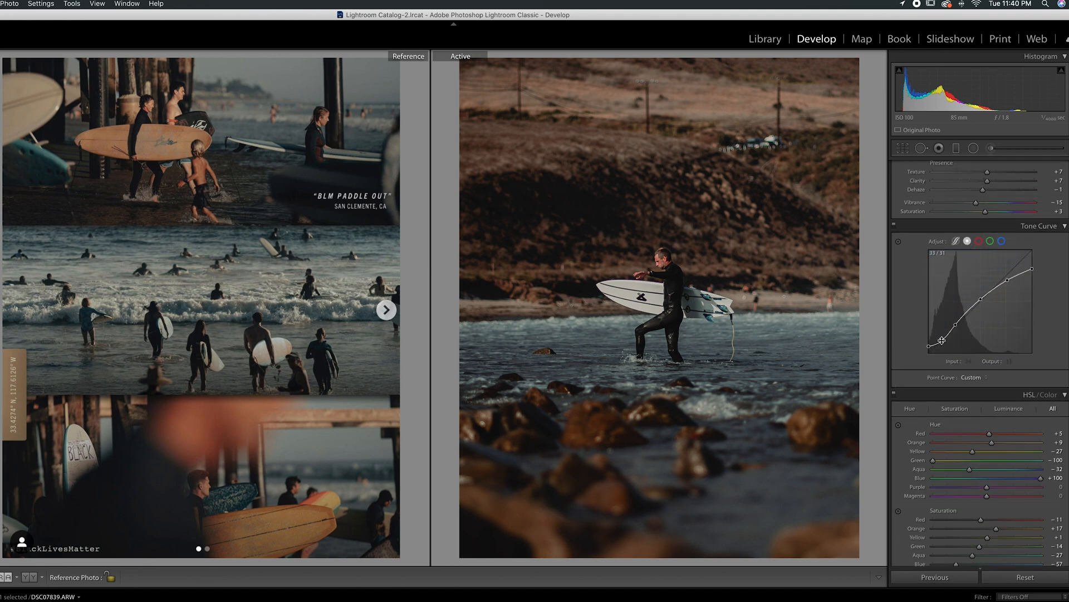
{"action": "left_click_drag", "start_coordinate": [943, 343], "coordinate": [943, 340]}
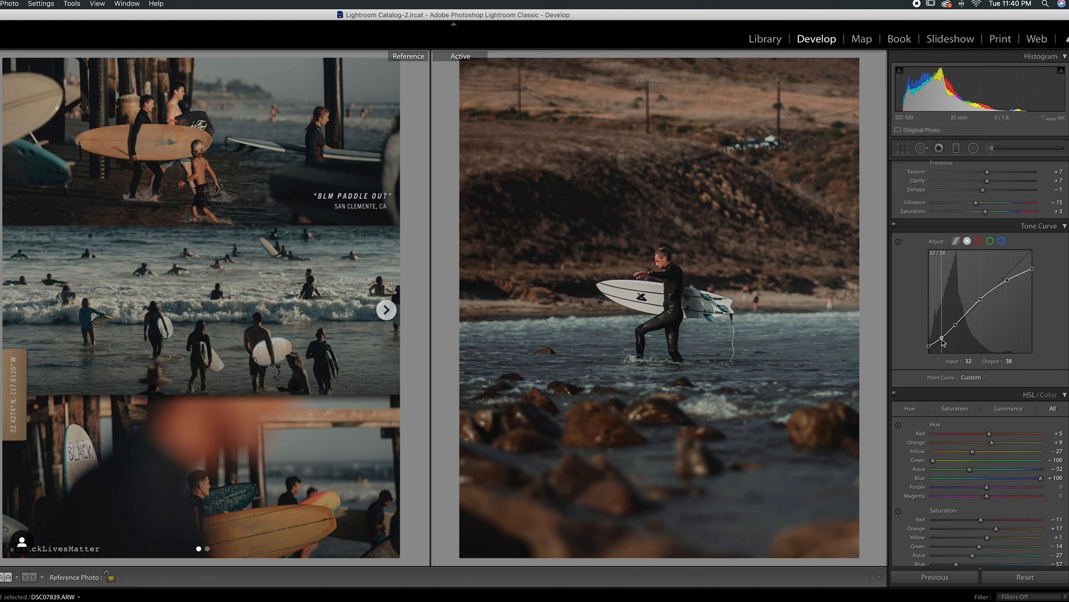
{"action": "left_click_drag", "start_coordinate": [943, 343], "coordinate": [944, 345]}
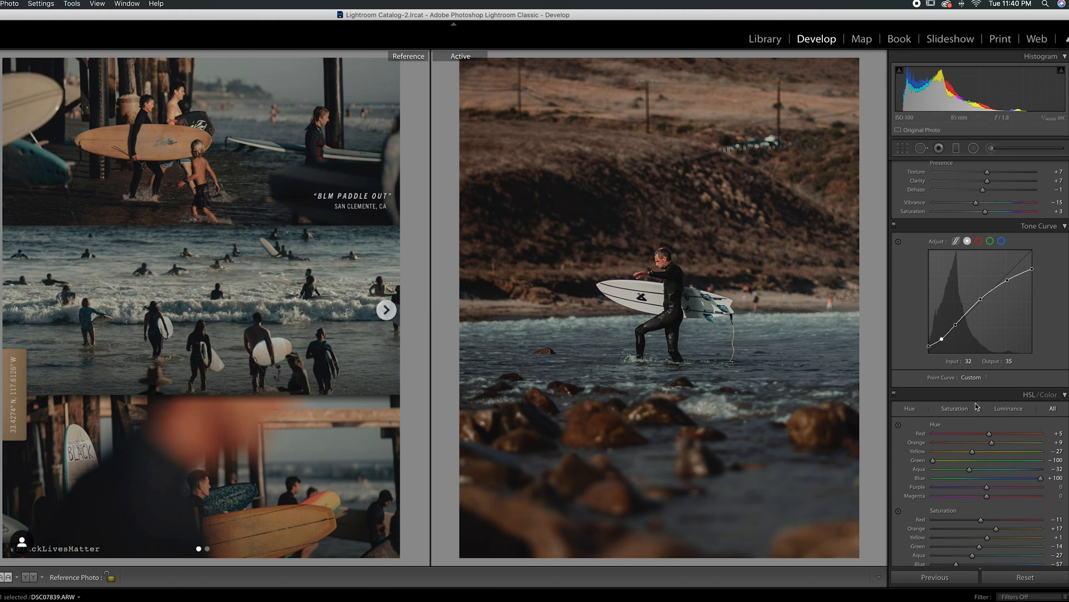
Step: Reset the blue hue twice to compare the water color, undoing the reset each time
{"action": "scroll", "coordinate": [975, 407], "scroll_direction": "down", "scroll_amount": 4}
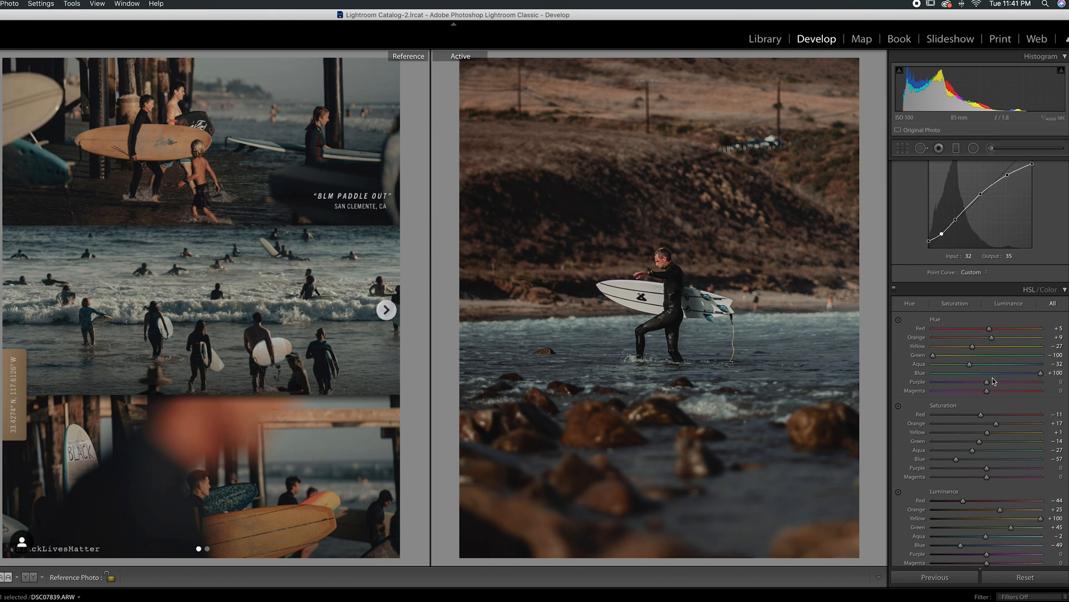
{"action": "double_click", "coordinate": [1042, 374]}
{"action": "key", "text": "super+z"}
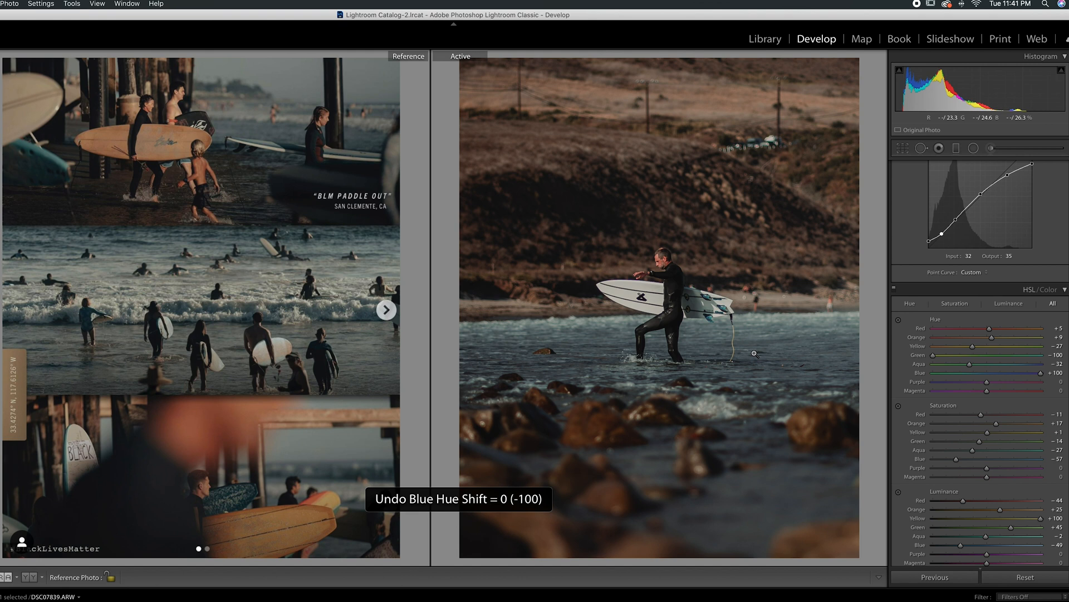
{"action": "double_click", "coordinate": [1042, 373]}
{"action": "key", "text": "super+z"}
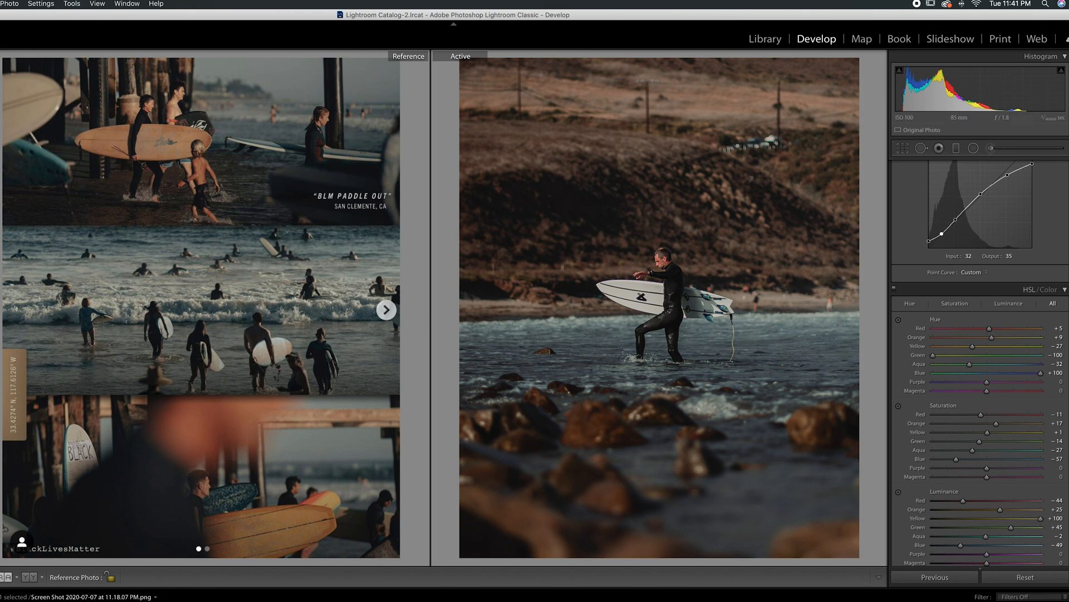
Step: Set the breaking wave screenshot as the reference photo and compare it with the surfer edit
{"action": "left_click_drag", "start_coordinate": [290, 600], "coordinate": [233, 318]}
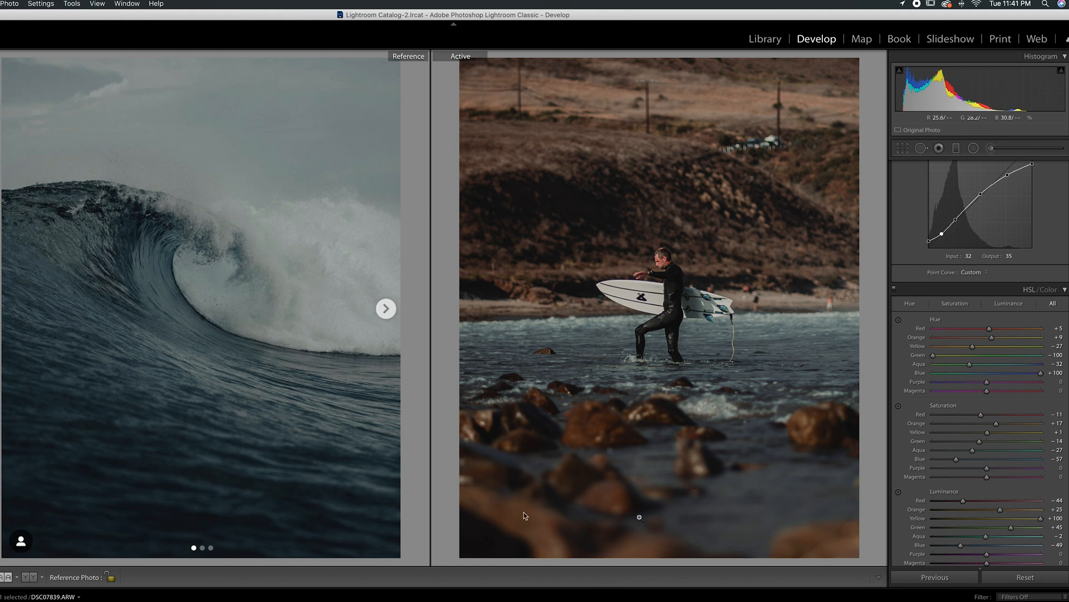
{"action": "scroll", "coordinate": [989, 526], "scroll_direction": "down", "scroll_amount": 1}
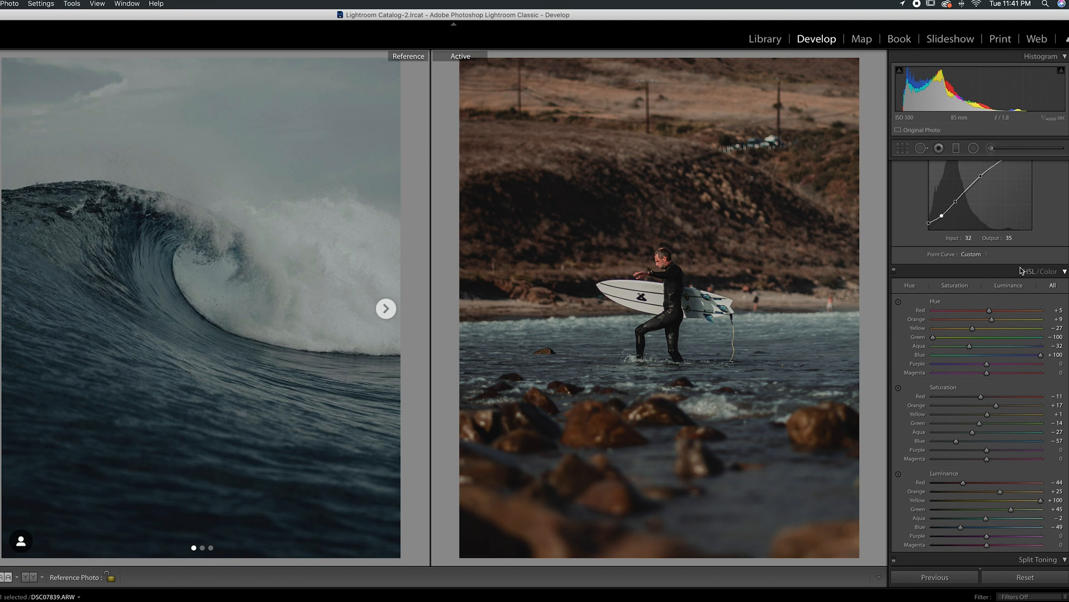
{"action": "scroll", "coordinate": [1013, 269], "scroll_direction": "up", "scroll_amount": 8}
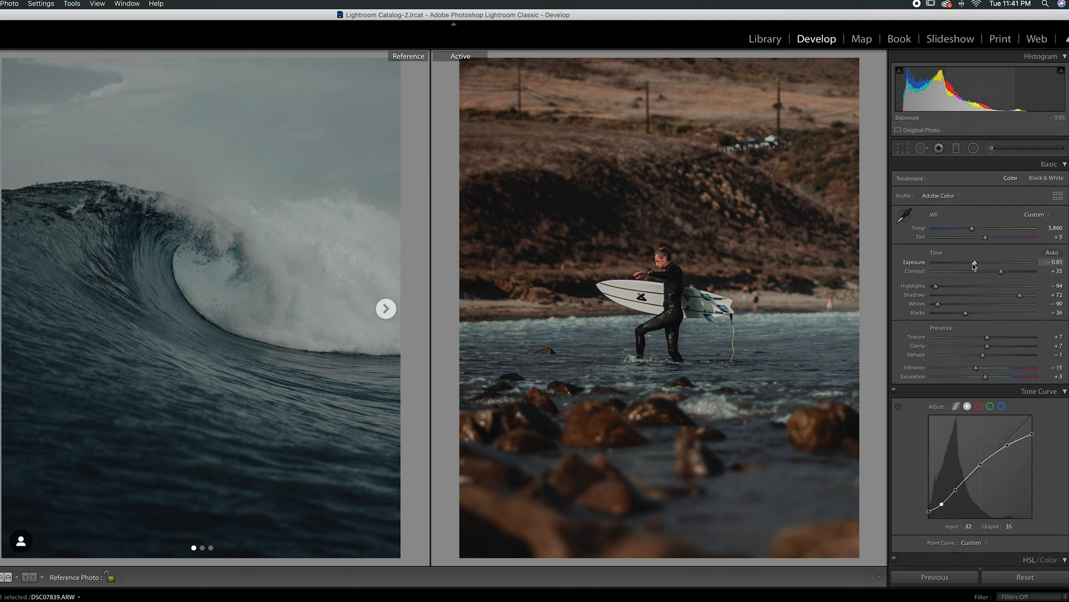
Step: Set the blue hue to +54 and the blue luminance to -100
{"action": "scroll", "coordinate": [972, 263], "scroll_direction": "down", "scroll_amount": 8}
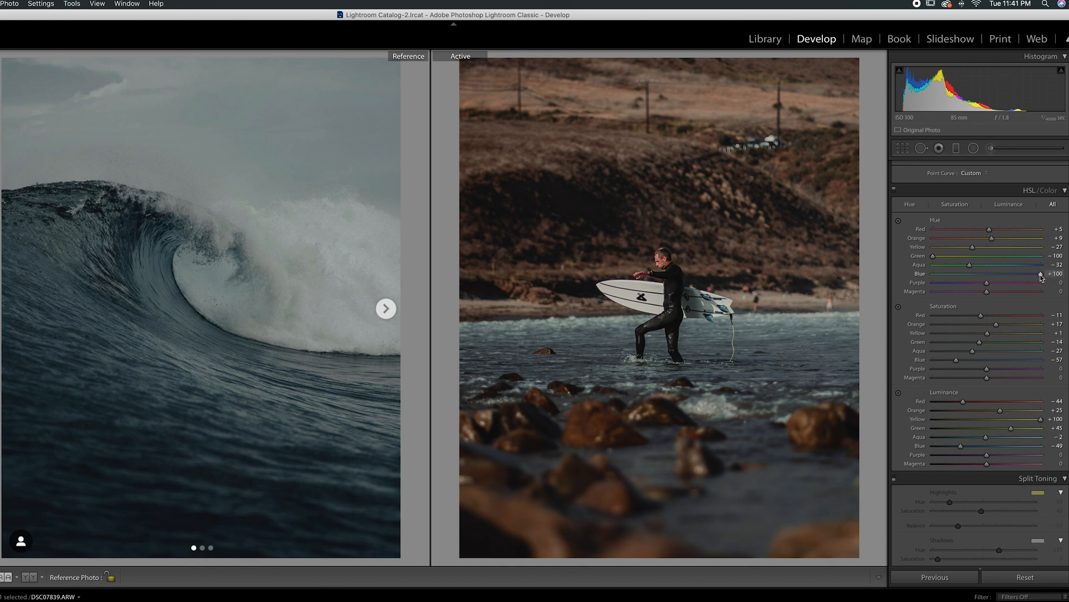
{"action": "left_click_drag", "start_coordinate": [1038, 278], "coordinate": [1017, 283]}
{"action": "left_click_drag", "start_coordinate": [961, 446], "coordinate": [926, 449]}
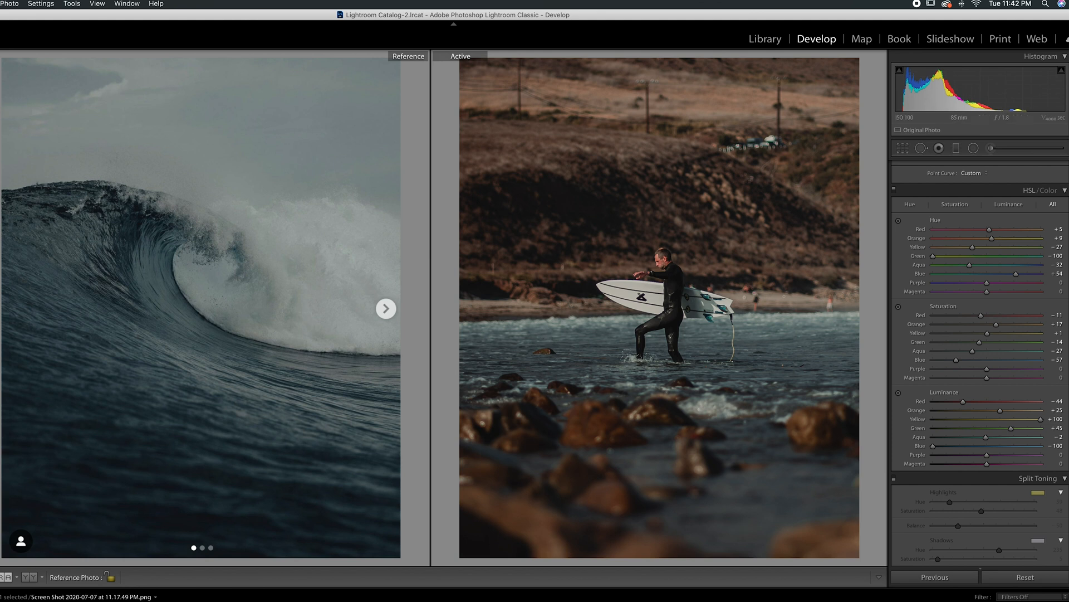
Step: Use the photo of the woman in the straw hat as the reference and set the red hue to +21, checking the surfer's skin up close
{"action": "left_click_drag", "start_coordinate": [438, 445], "coordinate": [234, 295]}
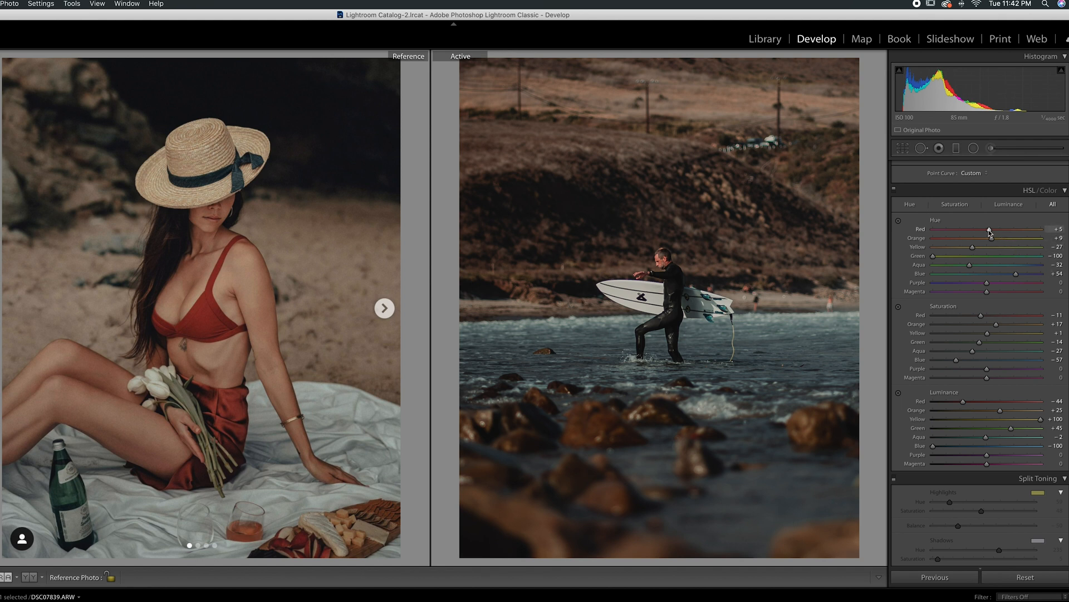
{"action": "mouse_move", "coordinate": [988, 230]}
{"action": "left_mouse_down"}
{"action": "mouse_move", "coordinate": [943, 233]}
{"action": "mouse_move", "coordinate": [991, 234]}
{"action": "left_mouse_up"}
{"action": "left_click_drag", "start_coordinate": [992, 234], "coordinate": [994, 234]}
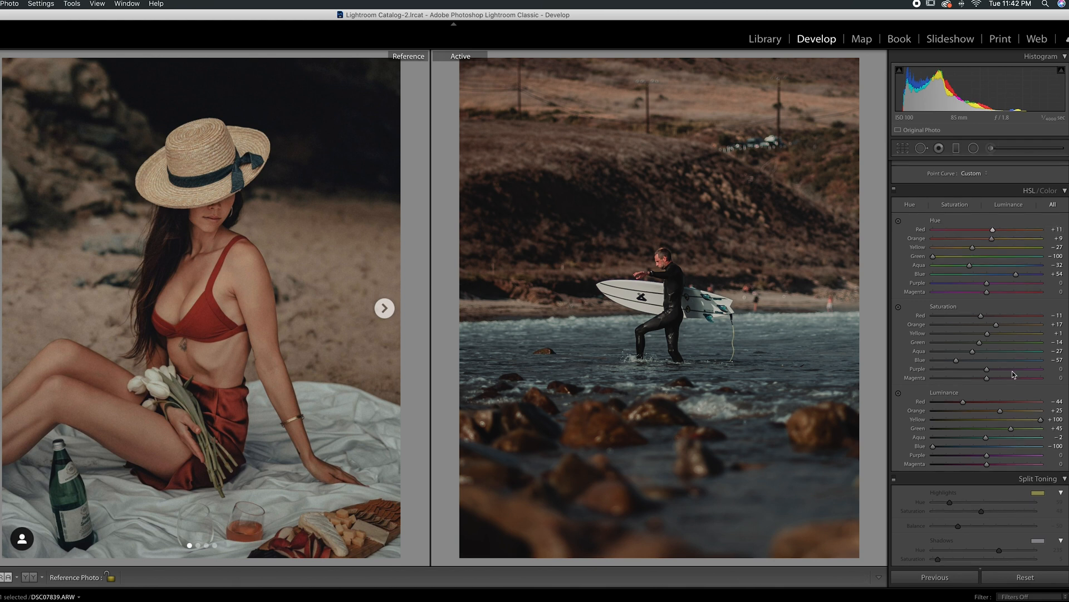
{"action": "key", "text": "super+z"}
{"action": "left_click_drag", "start_coordinate": [991, 231], "coordinate": [1014, 232]}
{"action": "left_click_drag", "start_coordinate": [1005, 234], "coordinate": [998, 234]}
{"action": "left_click", "coordinate": [680, 264]}
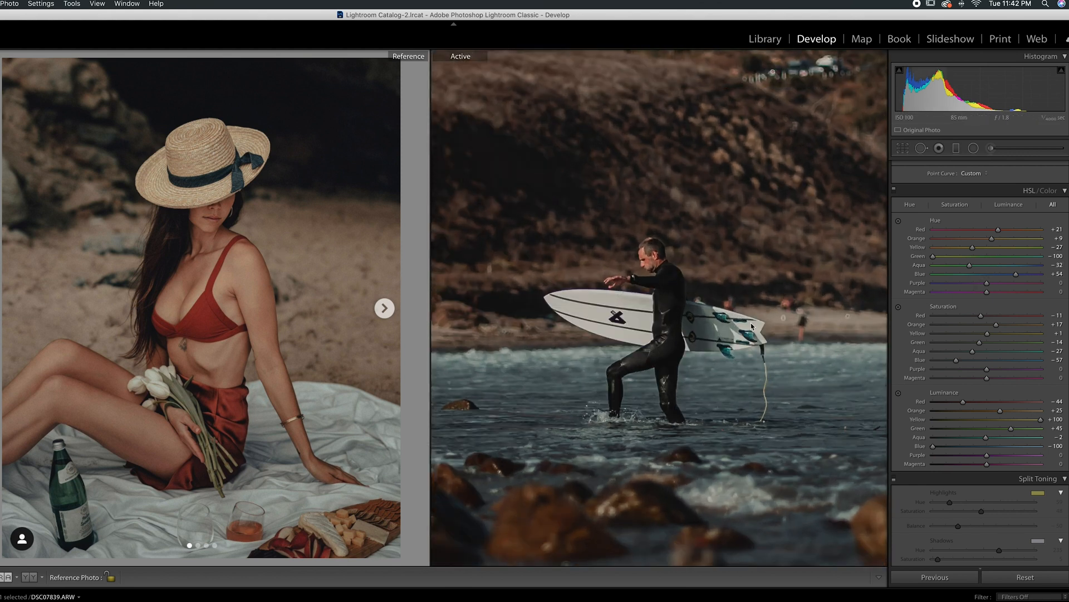
{"action": "left_click", "coordinate": [602, 306]}
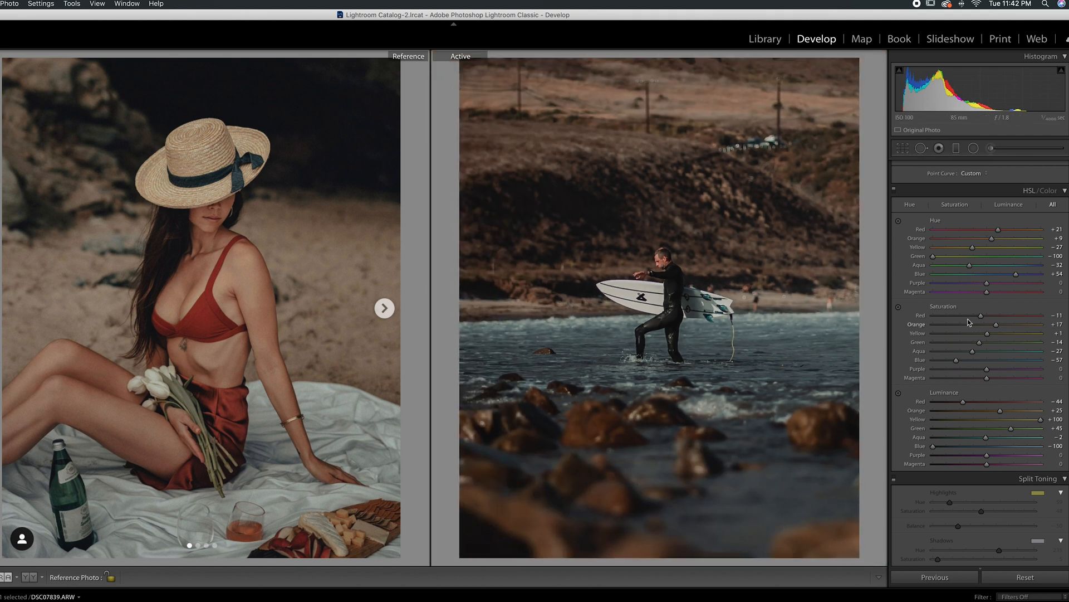
Step: Set the "BLM Paddle Out" surf collage as the reference photo again and review the Basic and HSL settings against it
{"action": "left_click_drag", "start_coordinate": [668, 601], "coordinate": [254, 359]}
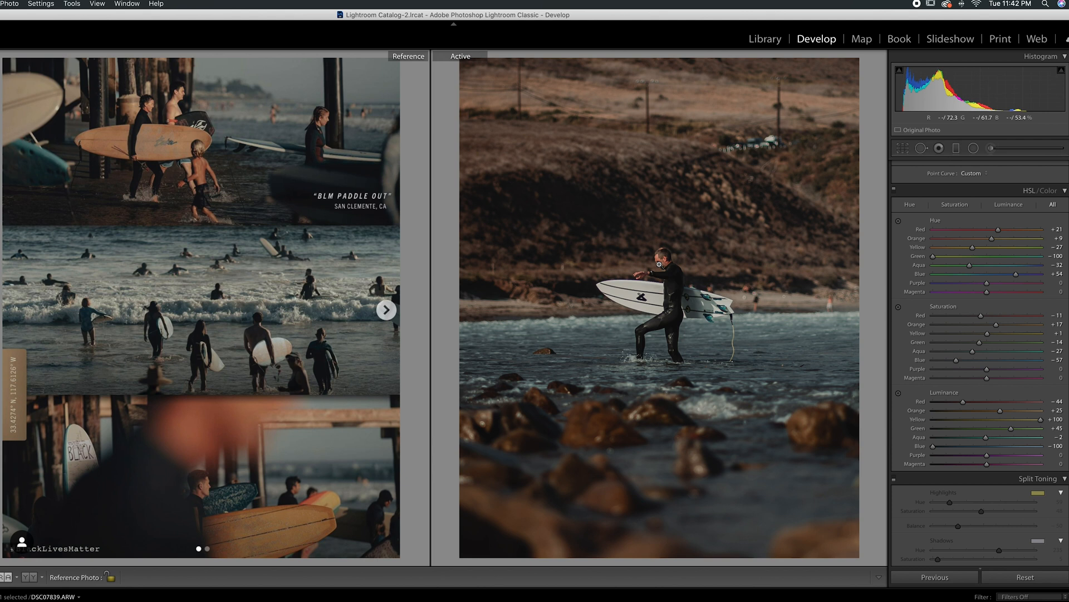
{"action": "scroll", "coordinate": [969, 282], "scroll_direction": "up", "scroll_amount": 10}
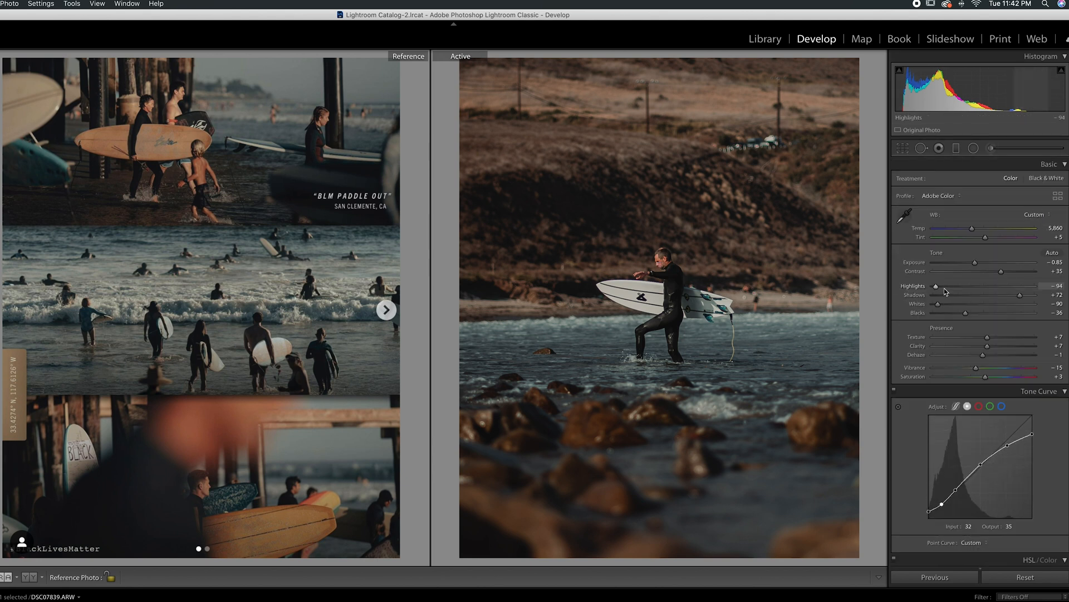
{"action": "scroll", "coordinate": [969, 281], "scroll_direction": "down", "scroll_amount": 5}
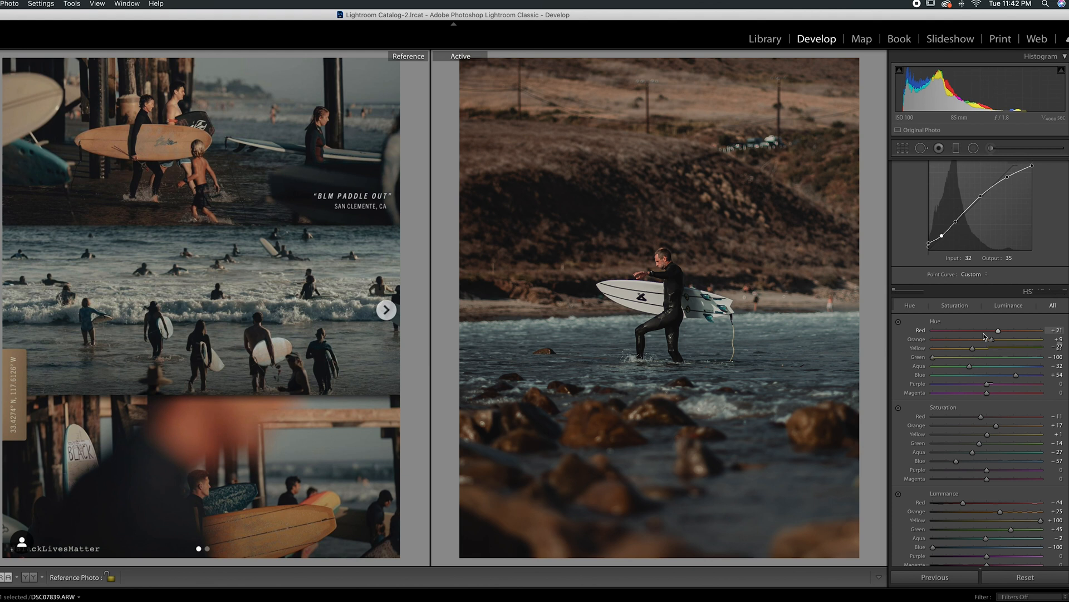
{"action": "scroll", "coordinate": [983, 334], "scroll_direction": "down", "scroll_amount": 4}
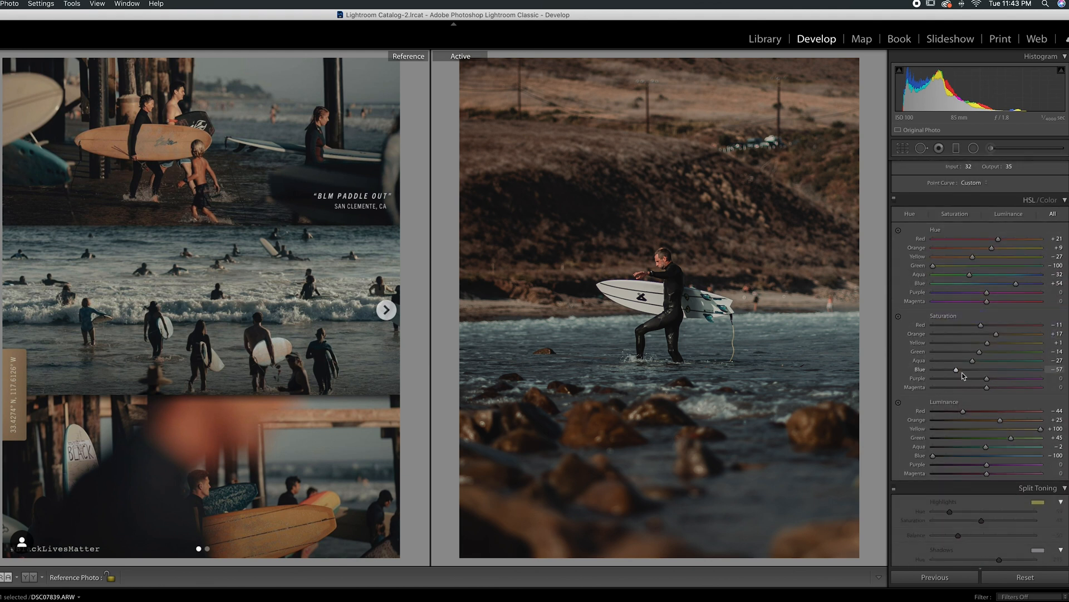
Step: Preview the photo with the yellow and the orange luminance reset to 0 in turn, undoing each reset
{"action": "double_click", "coordinate": [1041, 429]}
{"action": "key", "text": "super+z"}
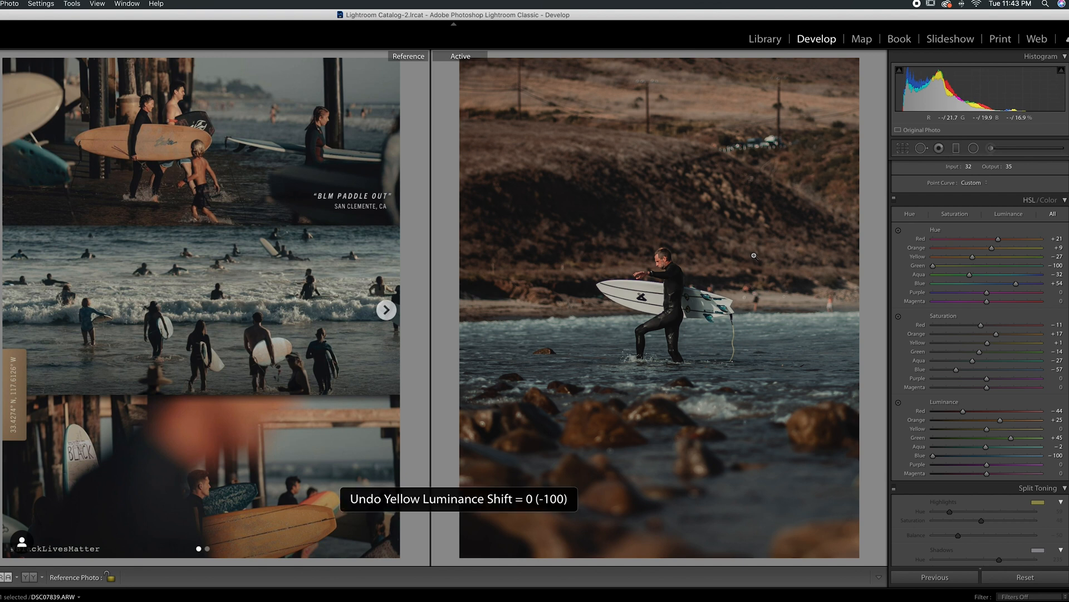
{"action": "double_click", "coordinate": [1000, 420]}
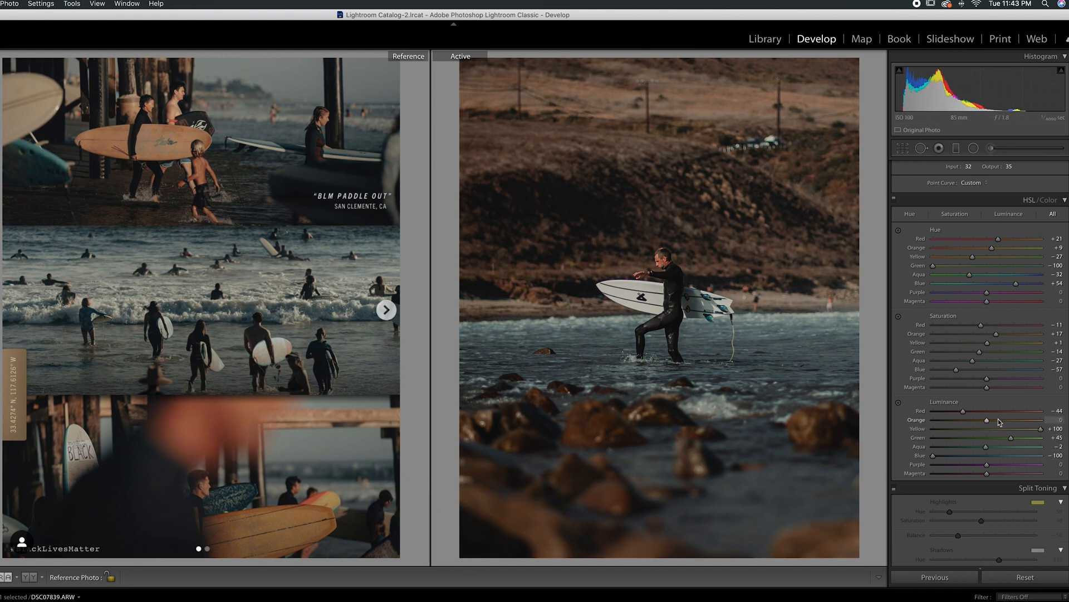
{"action": "key", "text": "super+z"}
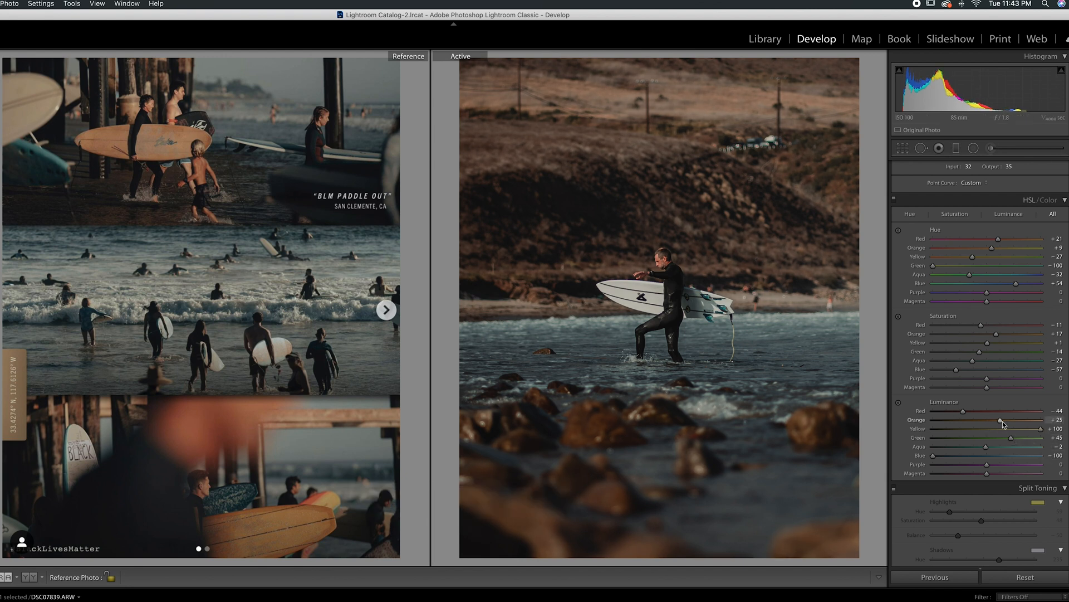
Step: Reset all edits to compare with the original photo, and undo the reset
{"action": "left_click", "coordinate": [1030, 579]}
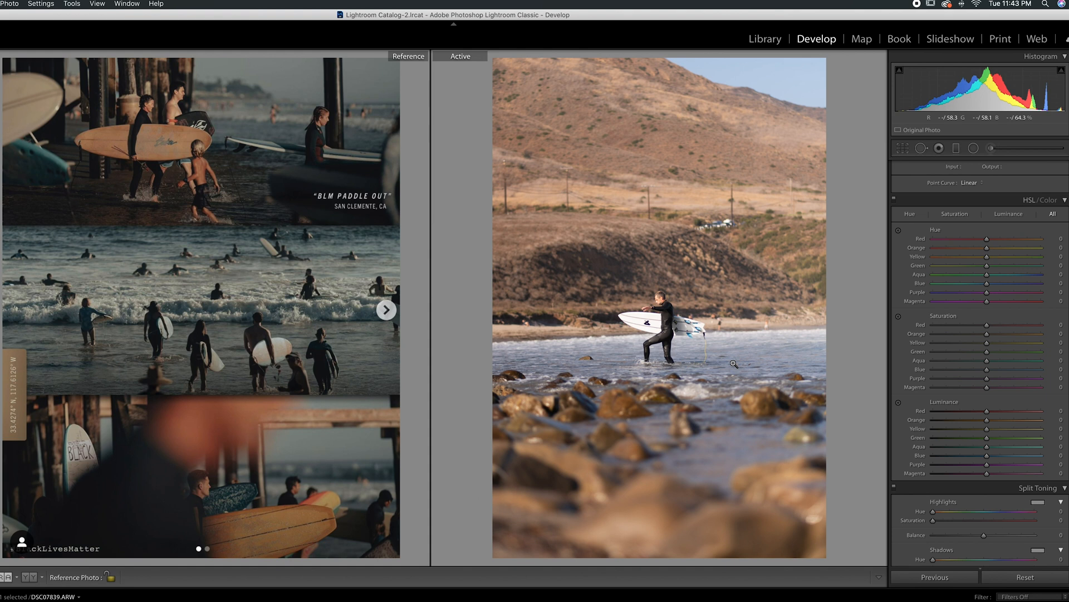
{"action": "key", "text": "super+z"}
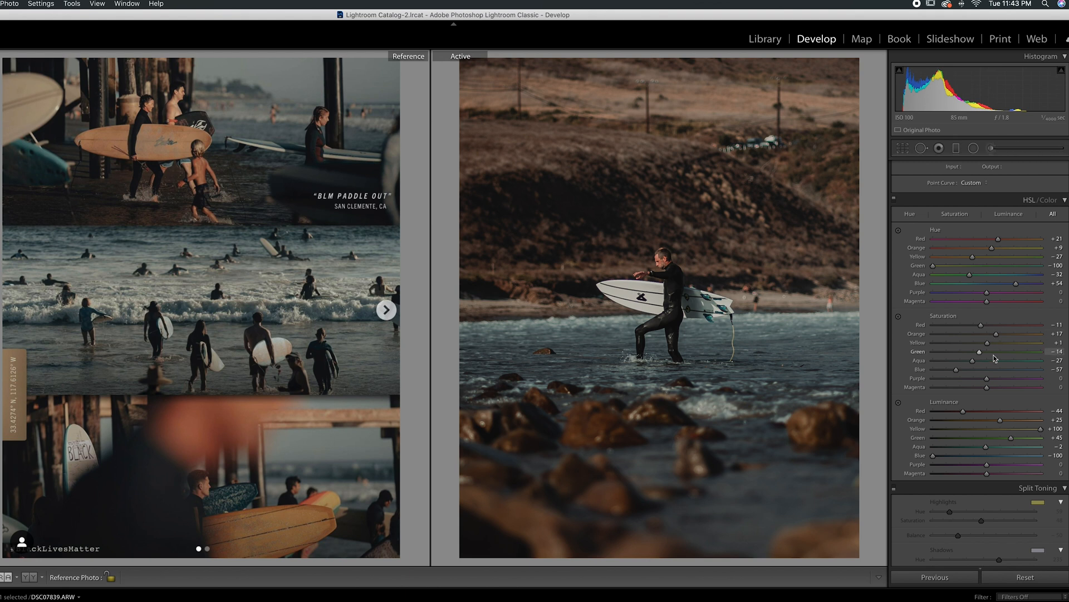
Step: Turn the Split Toning adjustments on, comparing the photo without and with them
{"action": "scroll", "coordinate": [984, 374], "scroll_direction": "down", "scroll_amount": 3}
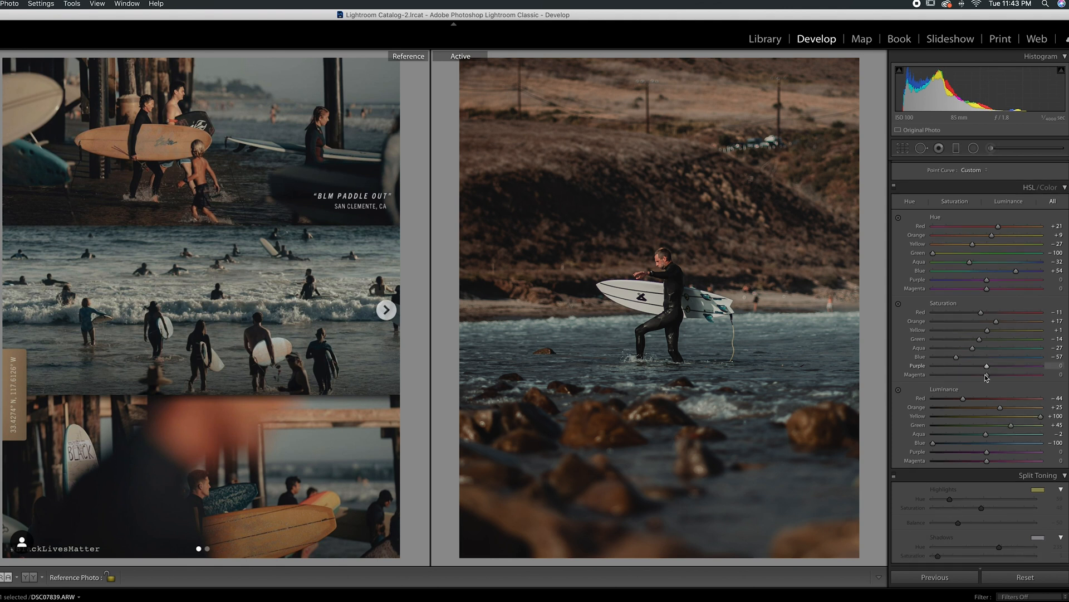
{"action": "scroll", "coordinate": [985, 377], "scroll_direction": "down", "scroll_amount": 2}
{"action": "left_click", "coordinate": [894, 394]}
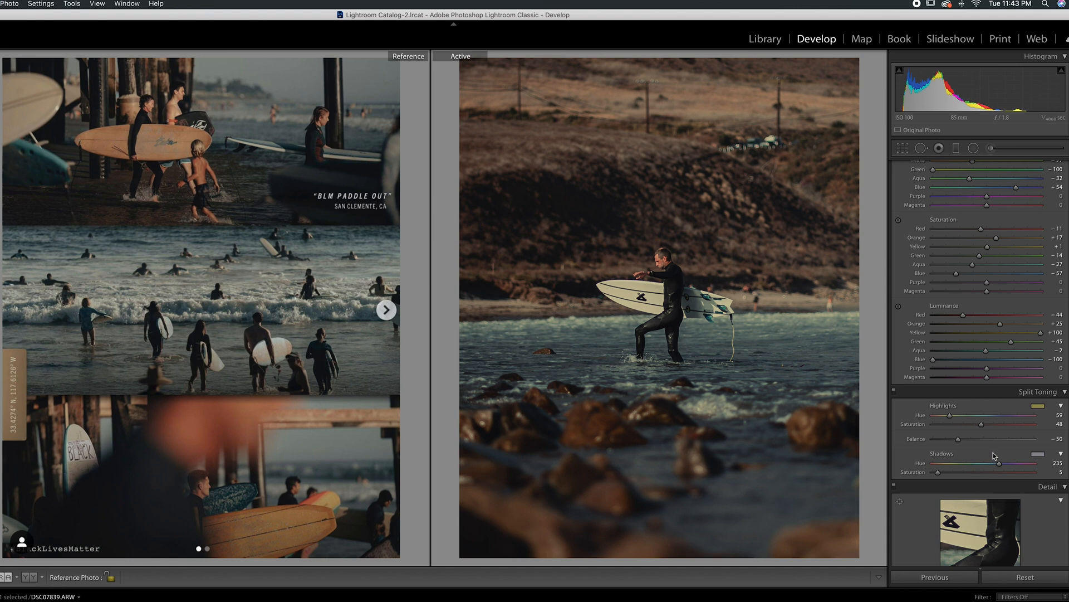
{"action": "left_click", "coordinate": [894, 393]}
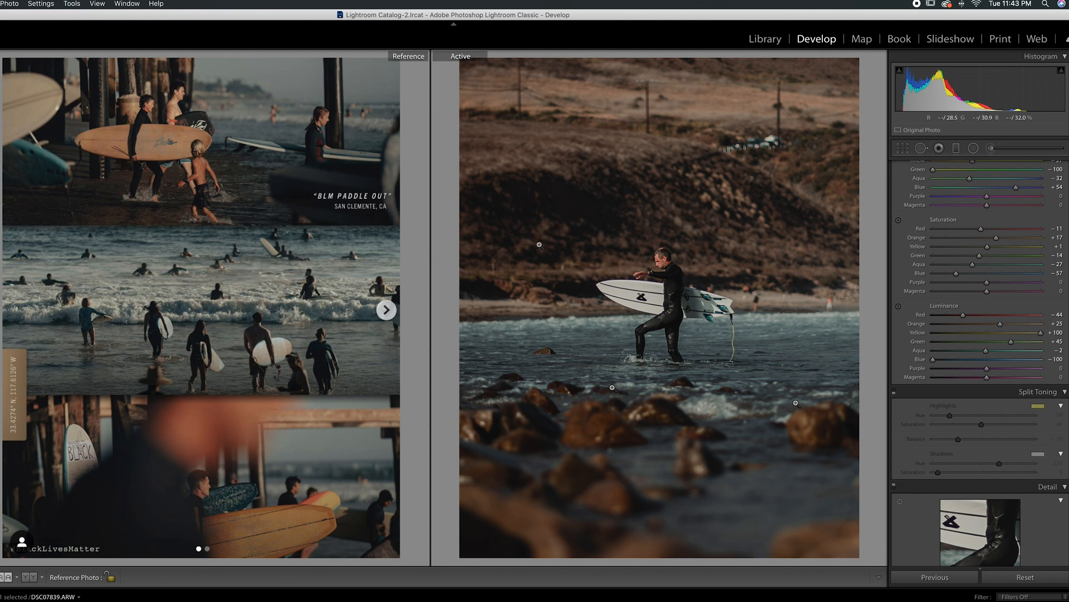
{"action": "left_click", "coordinate": [894, 392]}
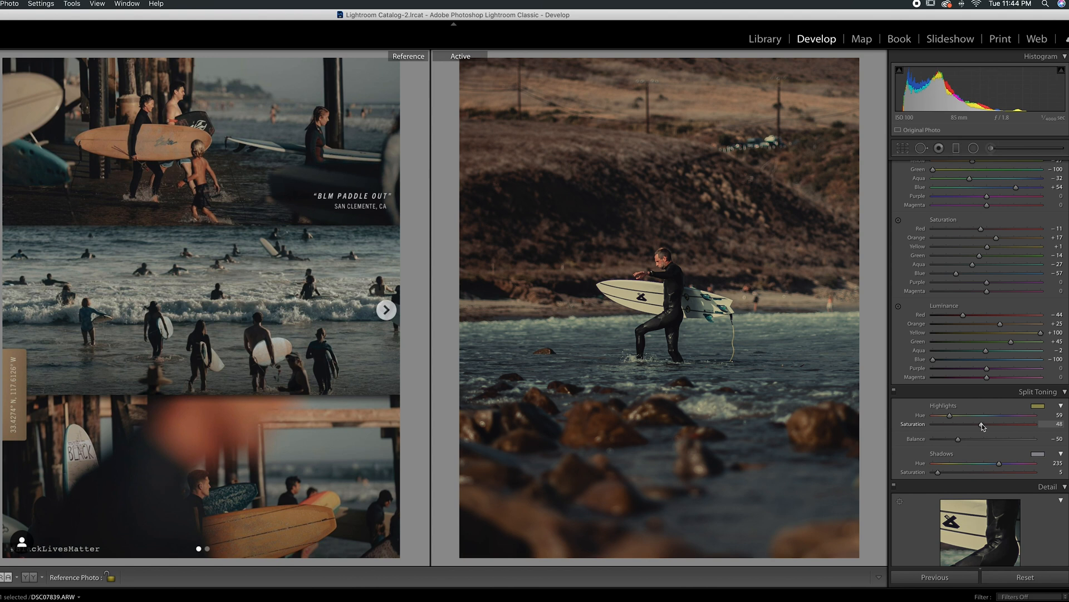
Step: Try removing the saturation of the Split Toning highlights, and undo the change
{"action": "left_click_drag", "start_coordinate": [983, 427], "coordinate": [931, 436]}
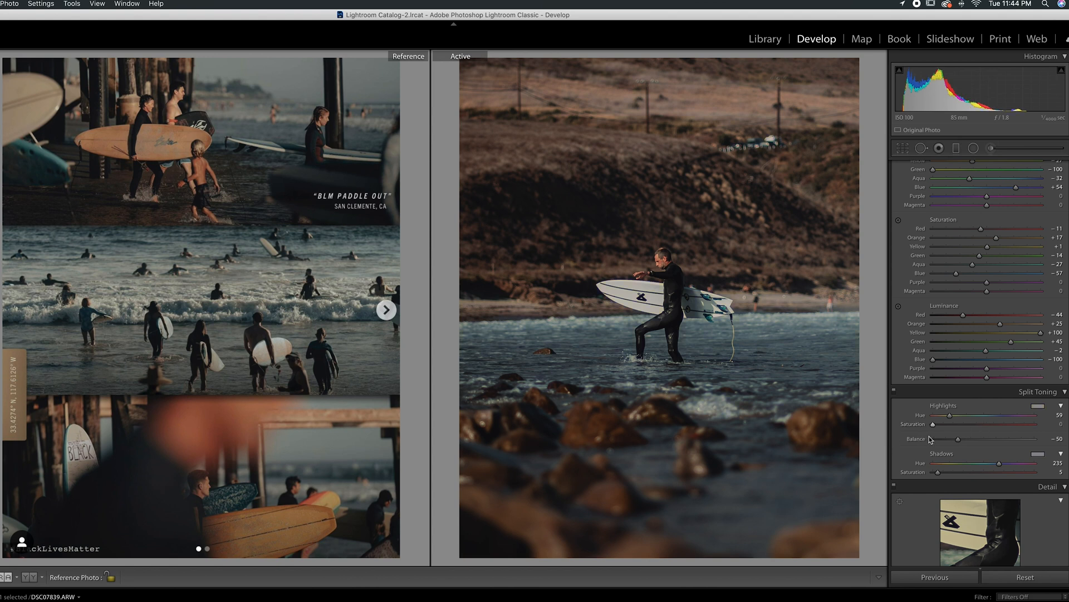
{"action": "key", "text": "super+z"}
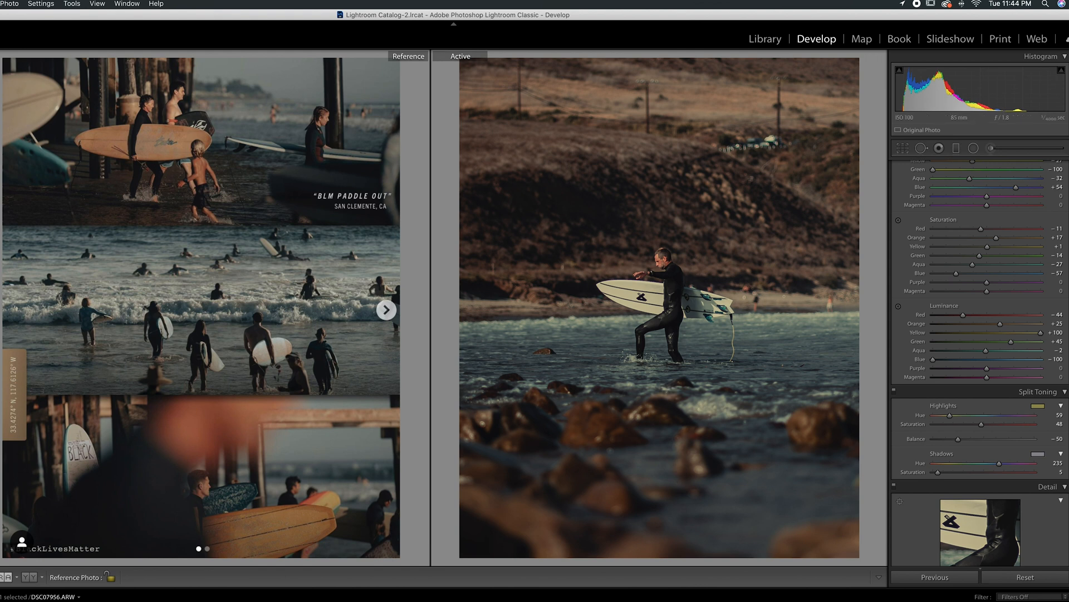
Step: Switch the active photo to the next one, the surfer riding a wave behind a blurred surfboard
{"action": "key", "text": "Right"}
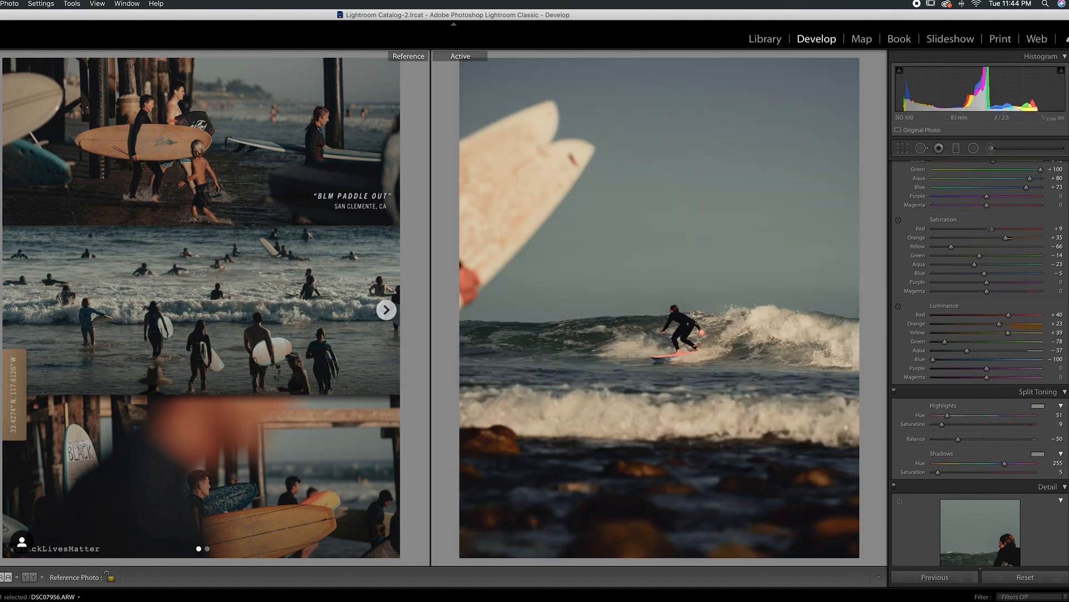
Step: Bring up the seagull photo as the active photo, reset its edits to compare with the original, and undo the reset
{"action": "key", "text": "Right"}
{"action": "key", "text": "Right"}
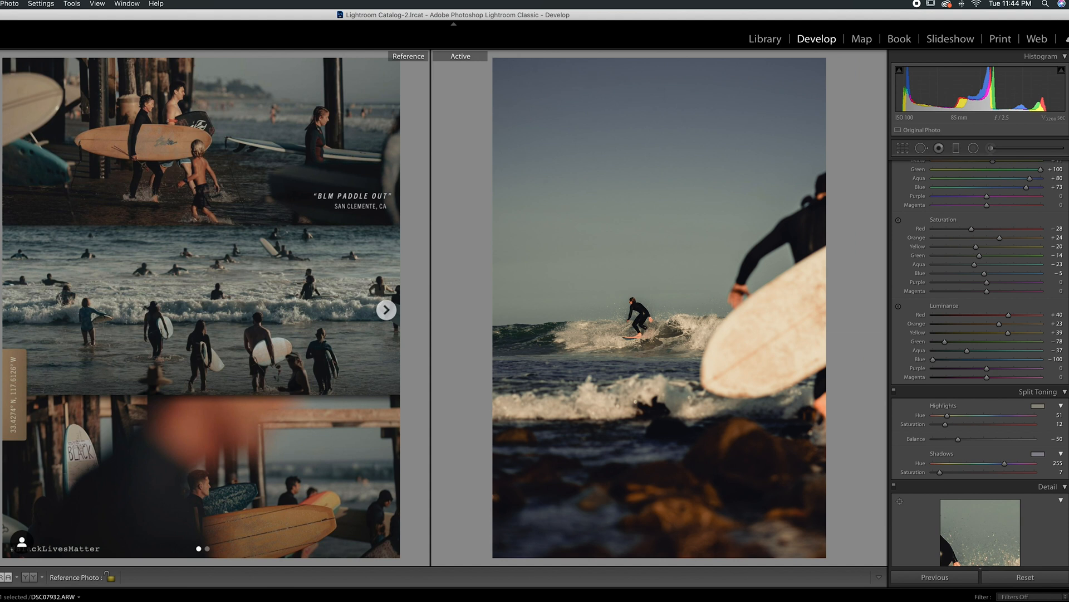
{"action": "key", "text": "Right"}
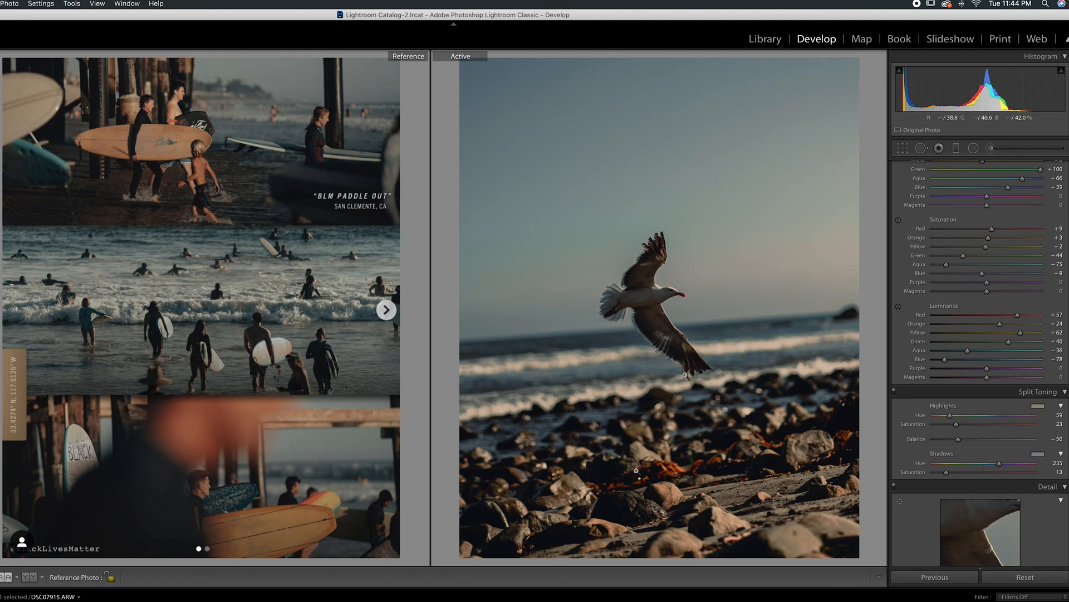
{"action": "left_click", "coordinate": [1024, 577]}
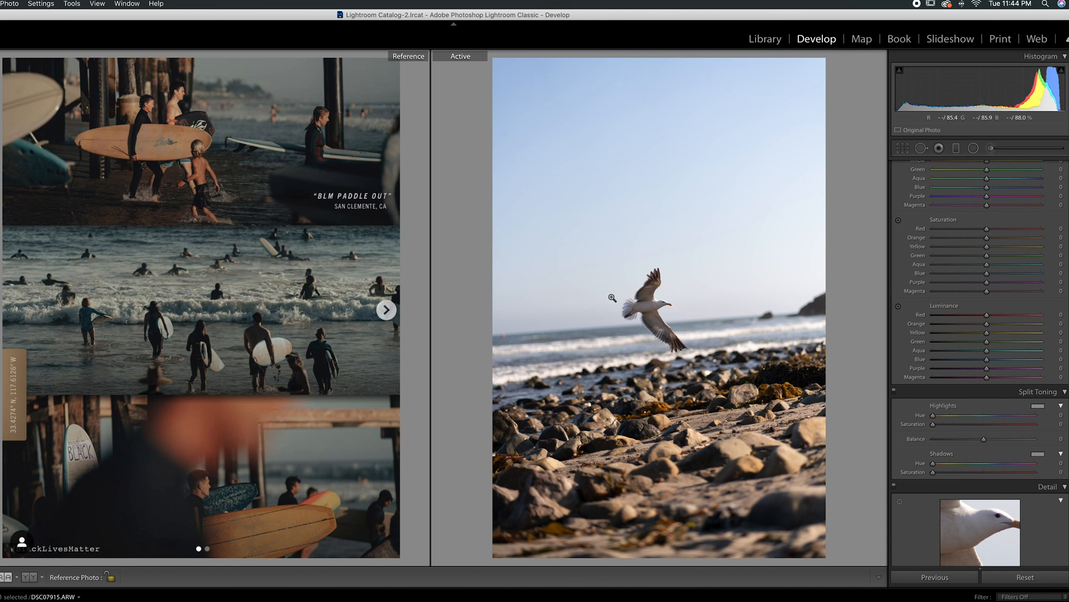
{"action": "key", "text": "super+z"}
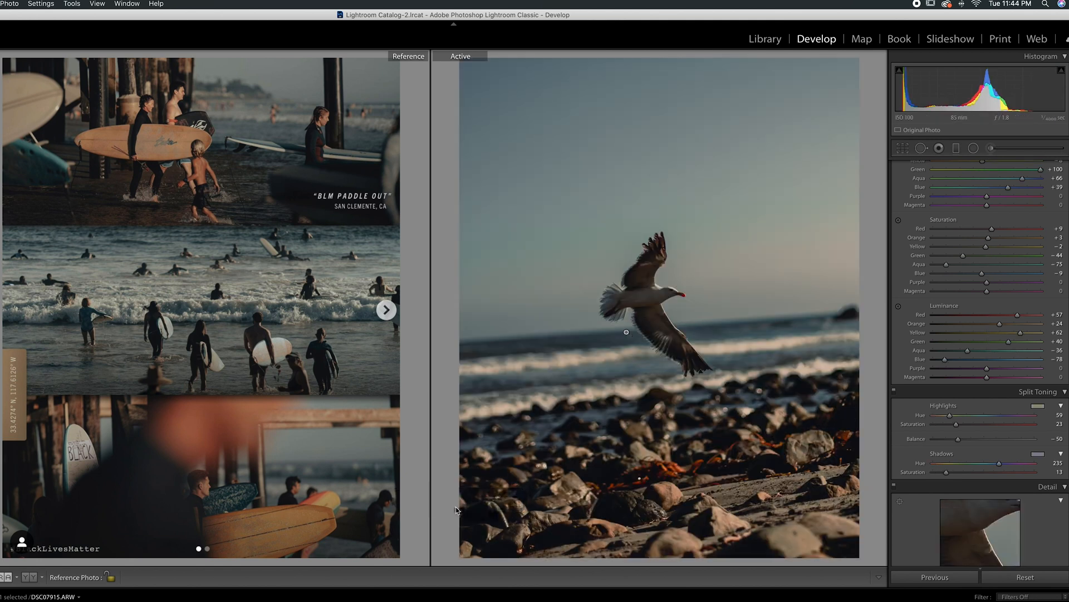
Step: Set the HSL Luminance of the seagull photo to +33 for orange and +72 for yellow
{"action": "mouse_move", "coordinate": [1021, 333]}
{"action": "left_mouse_down"}
{"action": "mouse_move", "coordinate": [1045, 334]}
{"action": "mouse_move", "coordinate": [1026, 334]}
{"action": "mouse_move", "coordinate": [1035, 324]}
{"action": "mouse_move", "coordinate": [1009, 336]}
{"action": "left_mouse_up"}
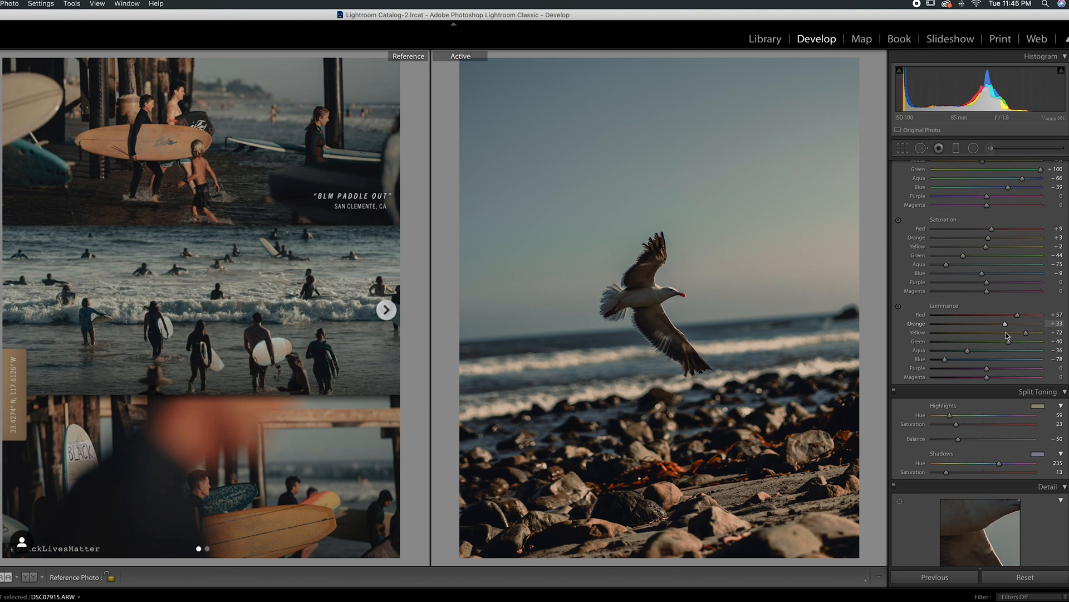
{"action": "mouse_move", "coordinate": [956, 424]}
{"action": "left_mouse_down"}
{"action": "mouse_move", "coordinate": [983, 426]}
{"action": "mouse_move", "coordinate": [971, 426]}
{"action": "left_mouse_up"}
Step: Switch to the photo of the surfer walking with his board, and set its Luminance to +42 for orange and +61 for yellow
{"action": "key", "text": "Right"}
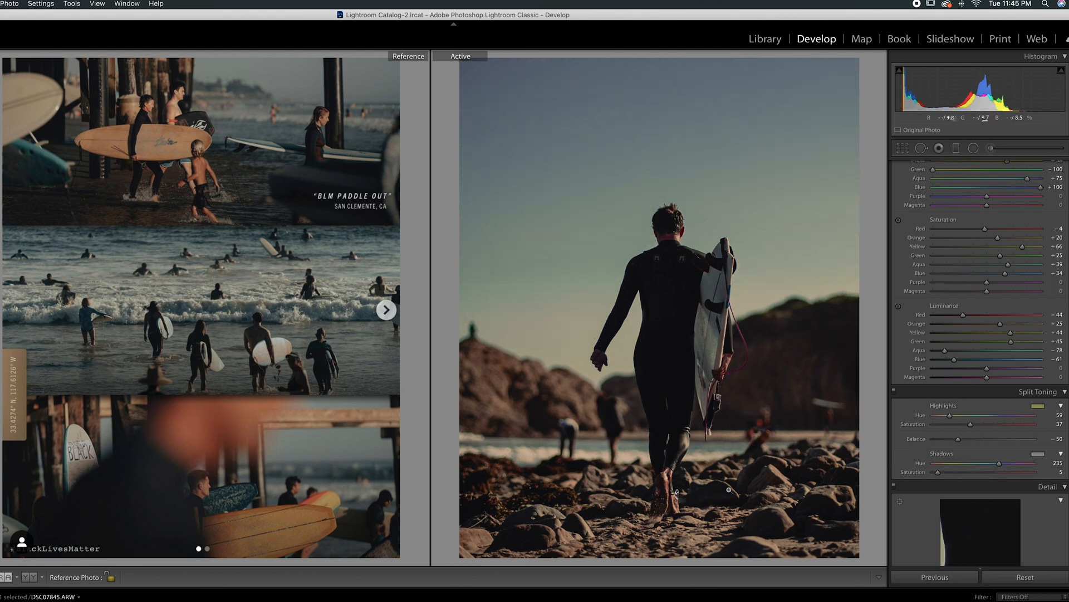
{"action": "mouse_move", "coordinate": [1011, 332]}
{"action": "left_mouse_down"}
{"action": "mouse_move", "coordinate": [1065, 337]}
{"action": "mouse_move", "coordinate": [1010, 332]}
{"action": "left_mouse_up"}
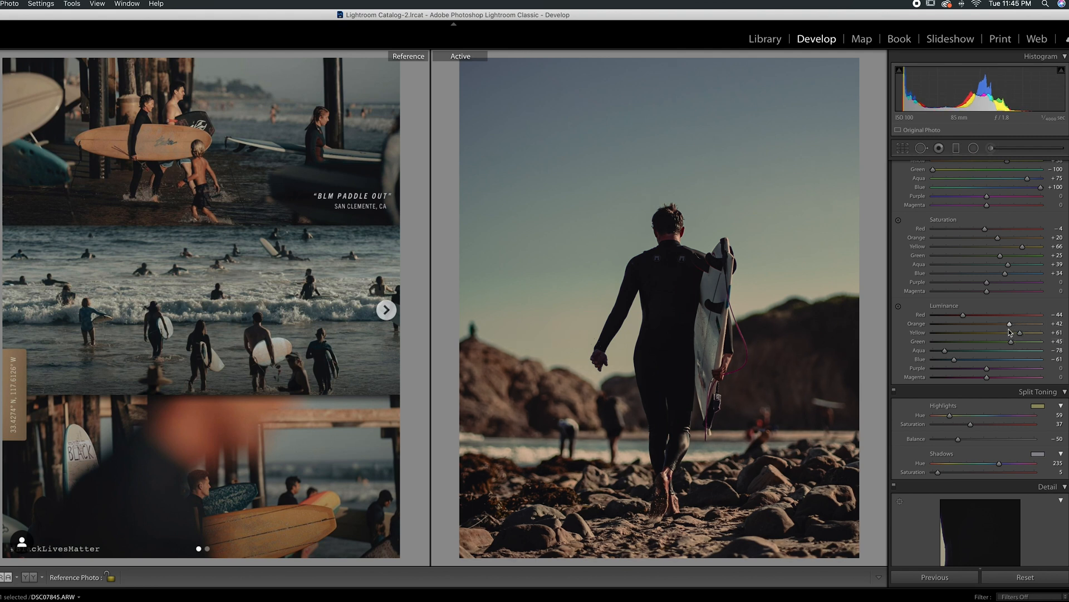